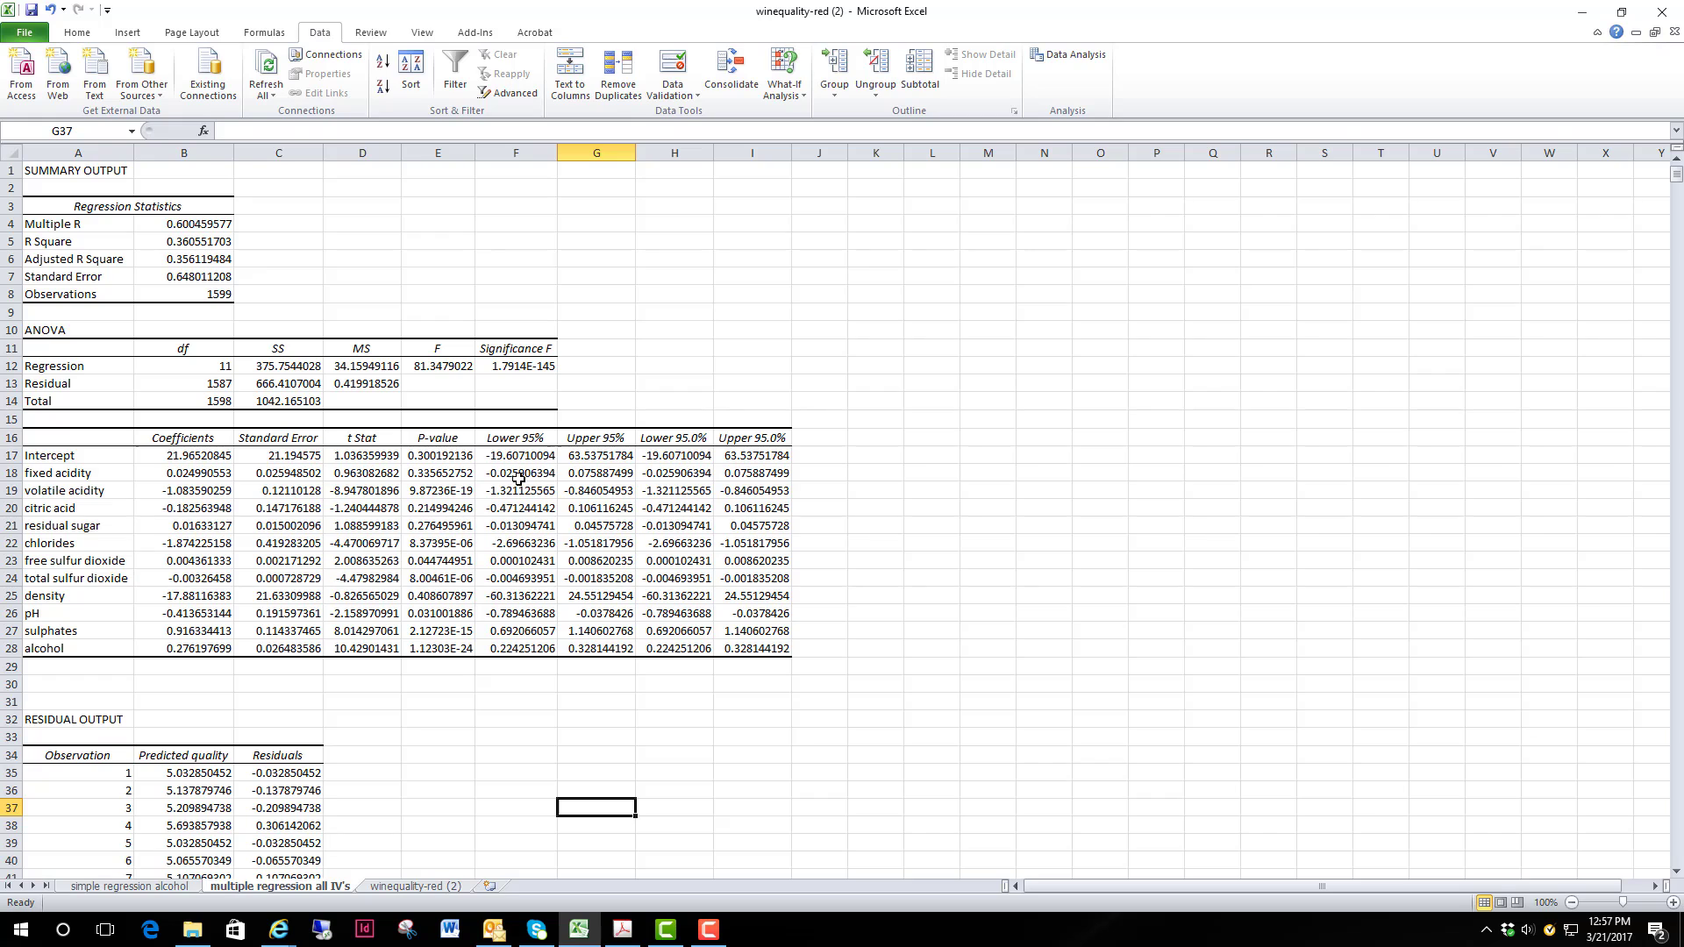
drag(445, 455, 438, 648)
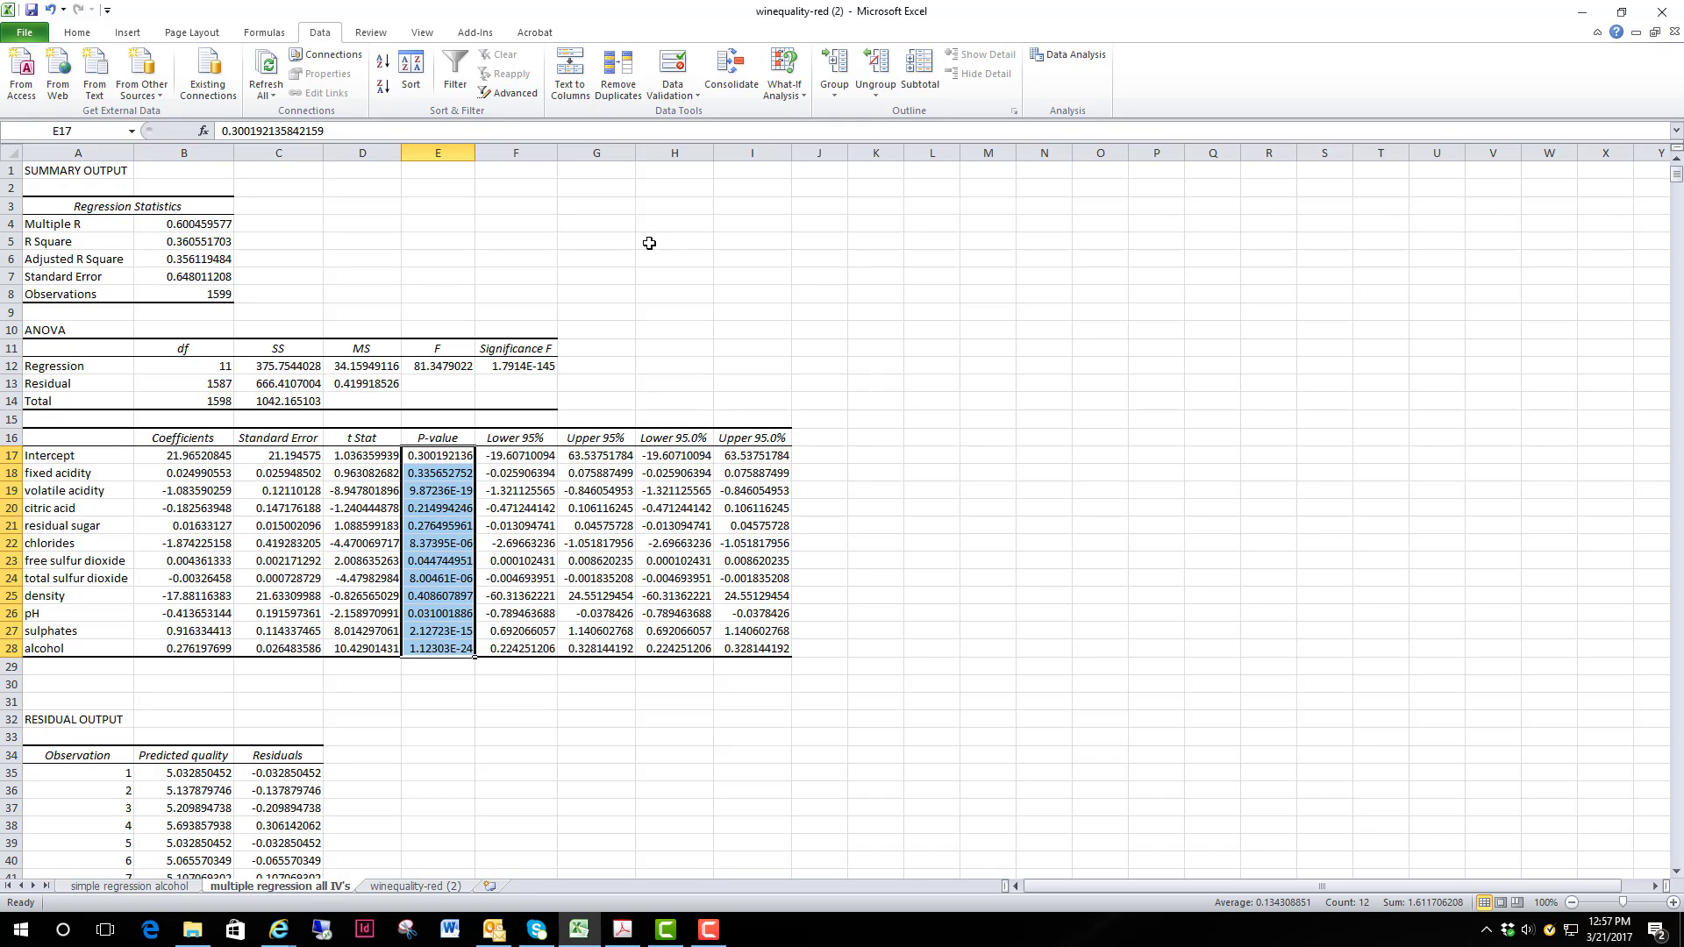
click(206, 475)
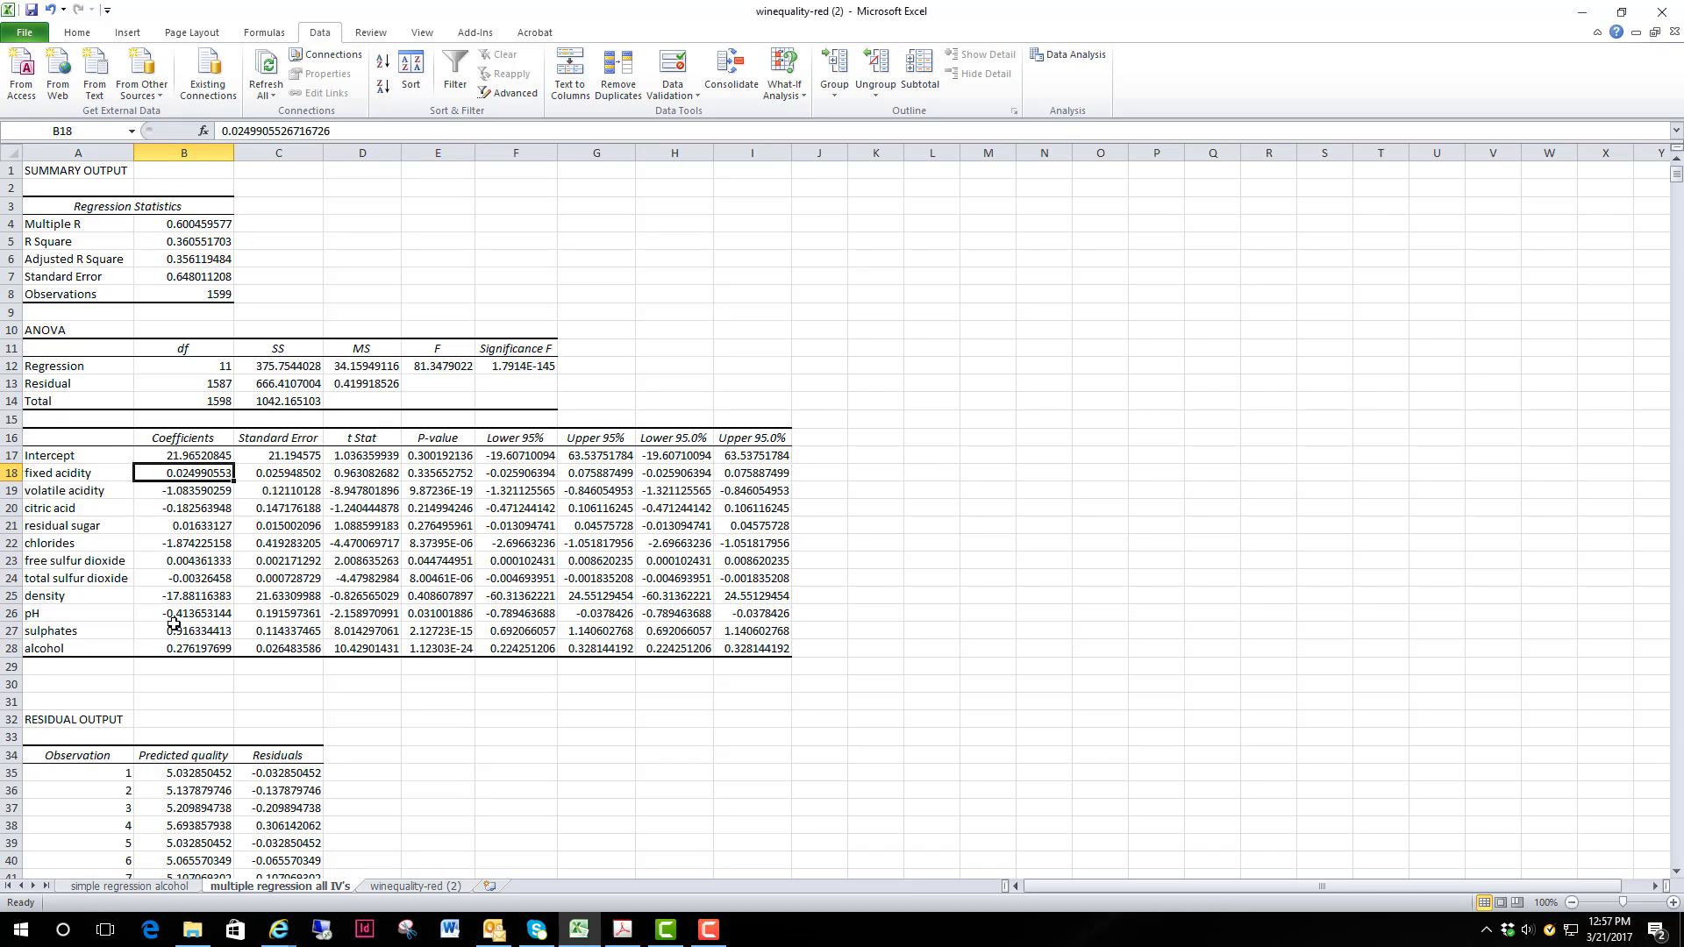
click(443, 474)
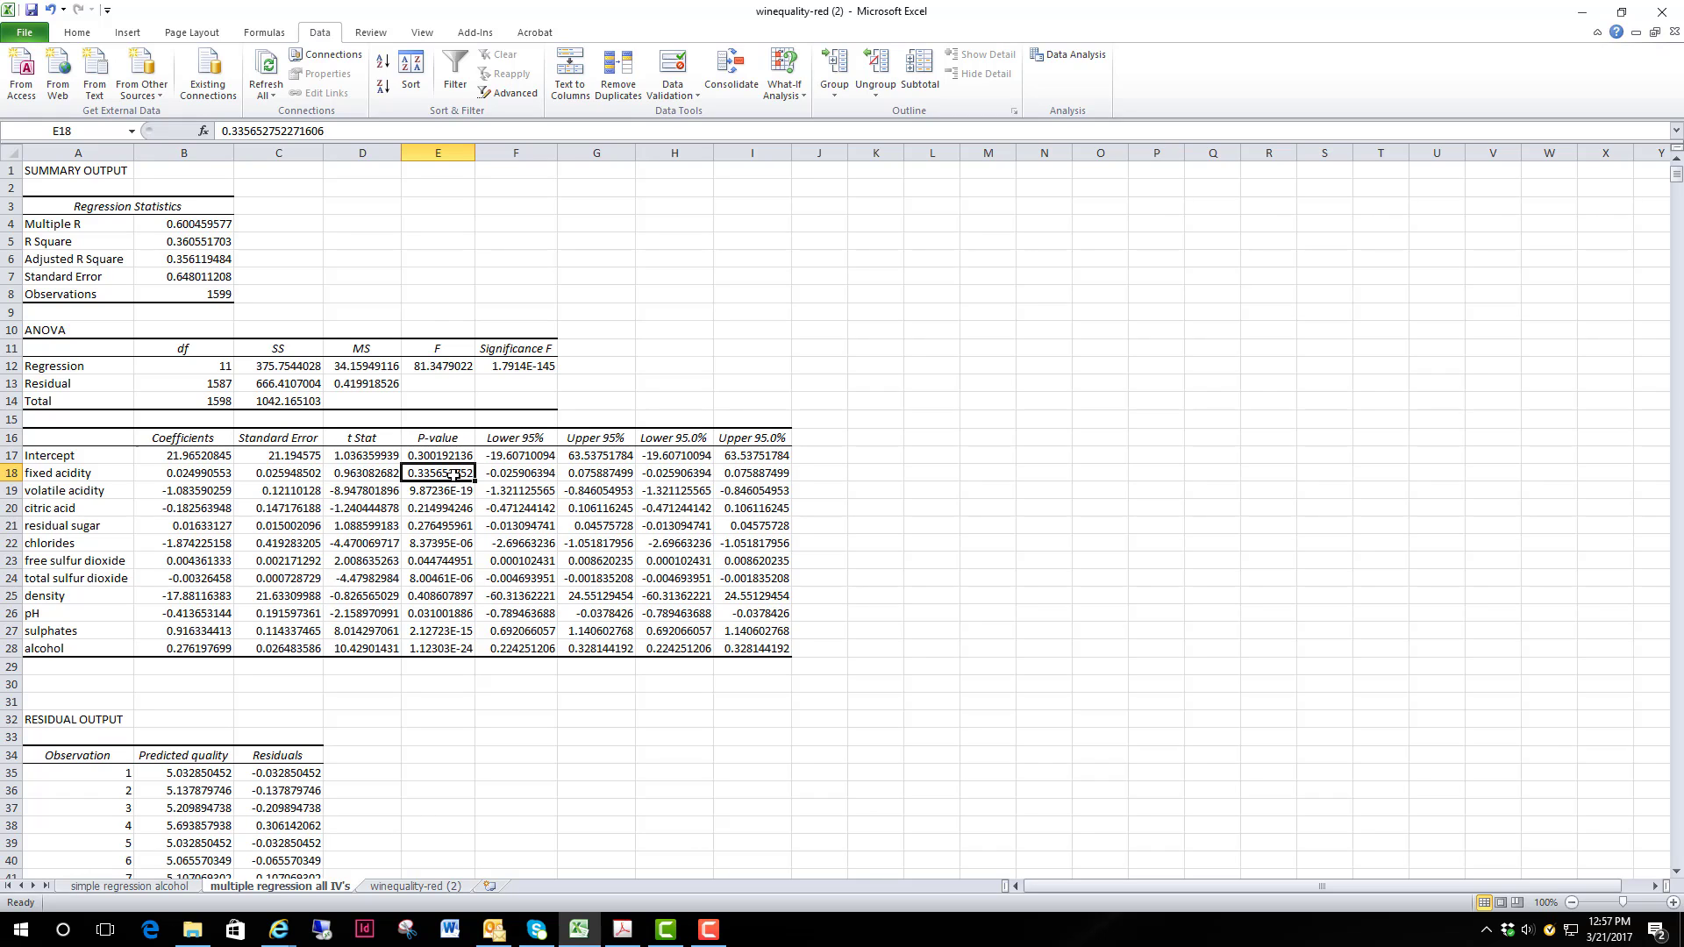
- Conditionally format the regression P-values in E17:E28 that are less than .051 with Green Fill with Dark Green Text
drag(458, 454, 452, 648)
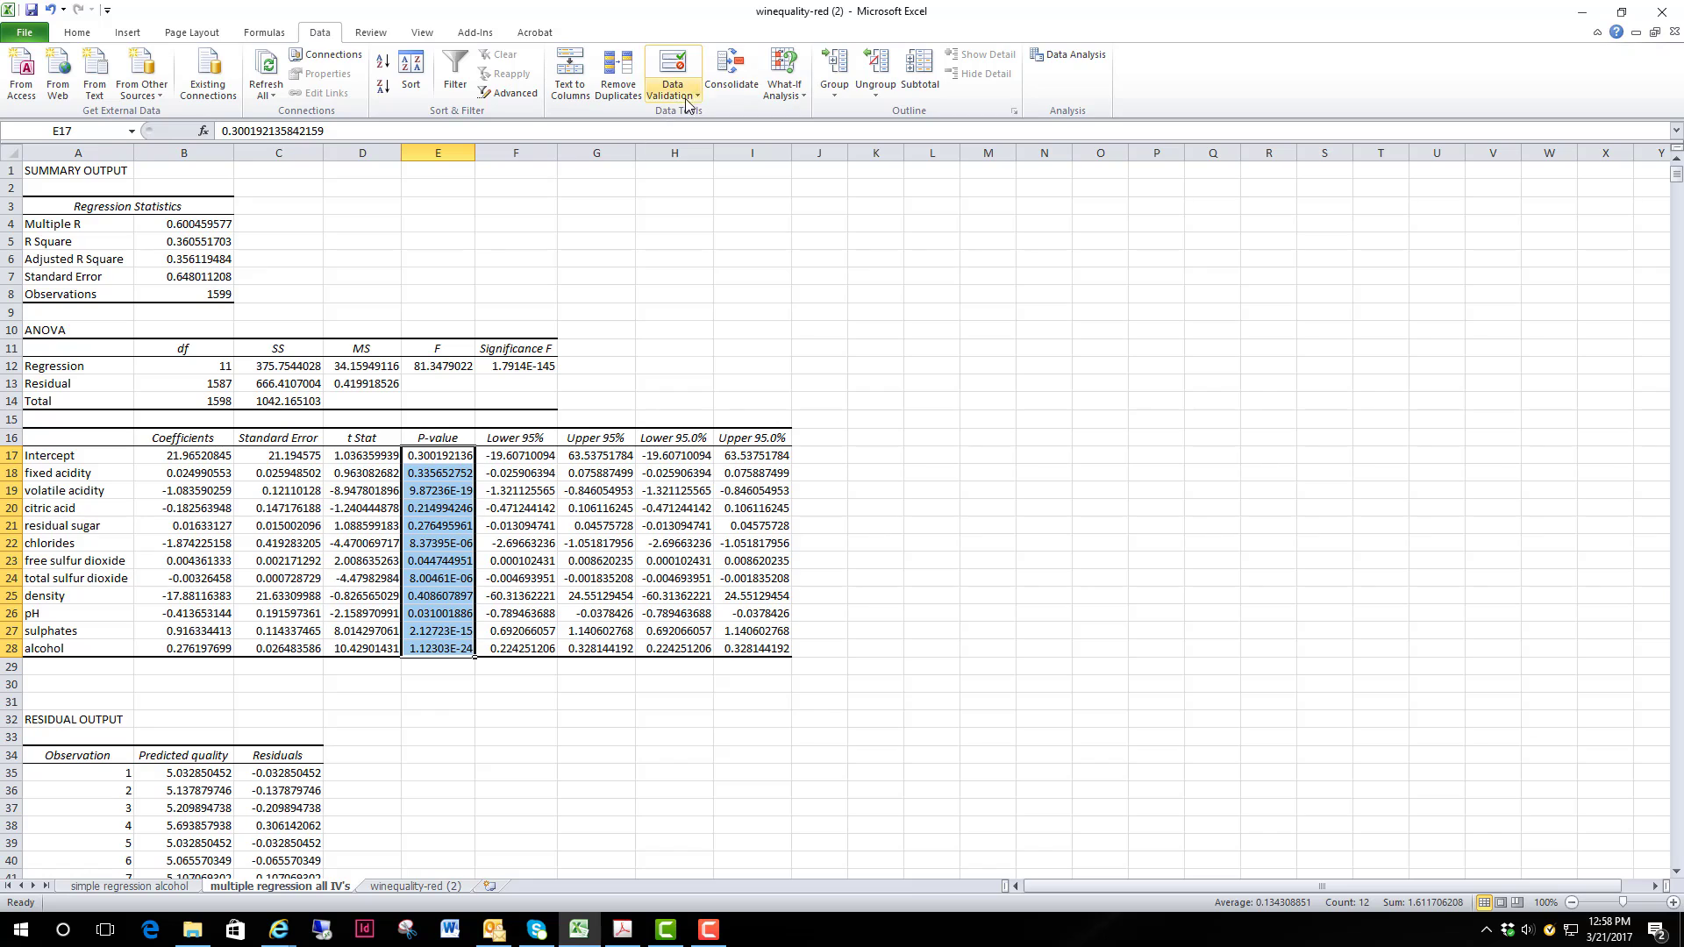
click(77, 32)
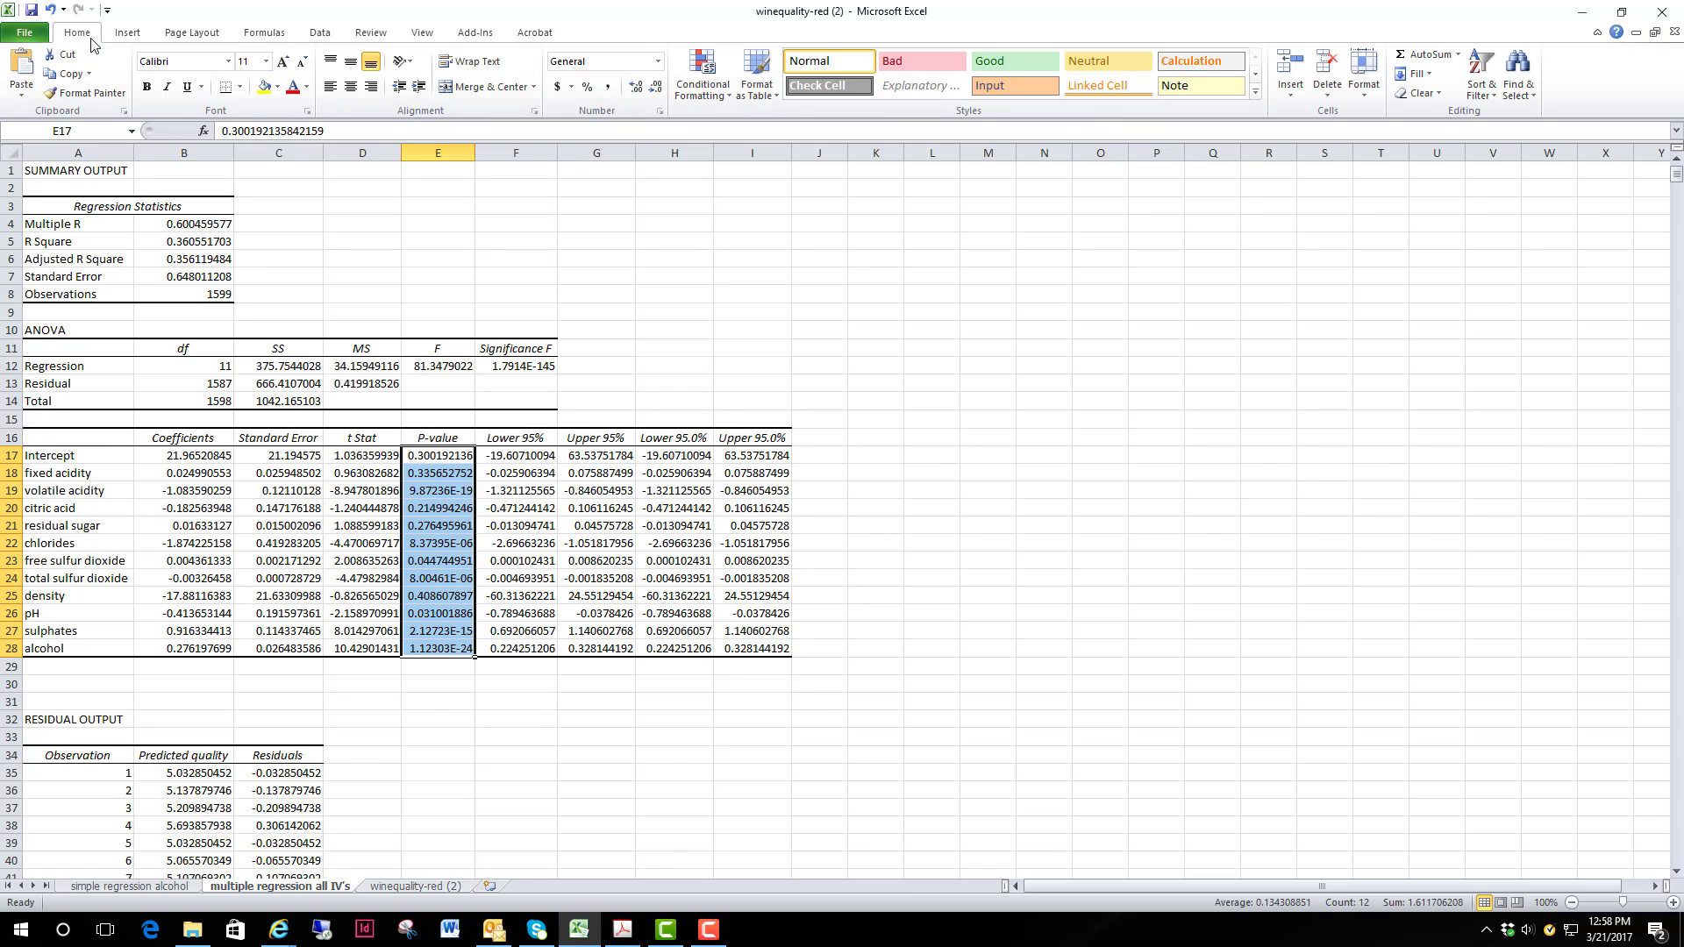
click(703, 78)
mouse_move(747, 114)
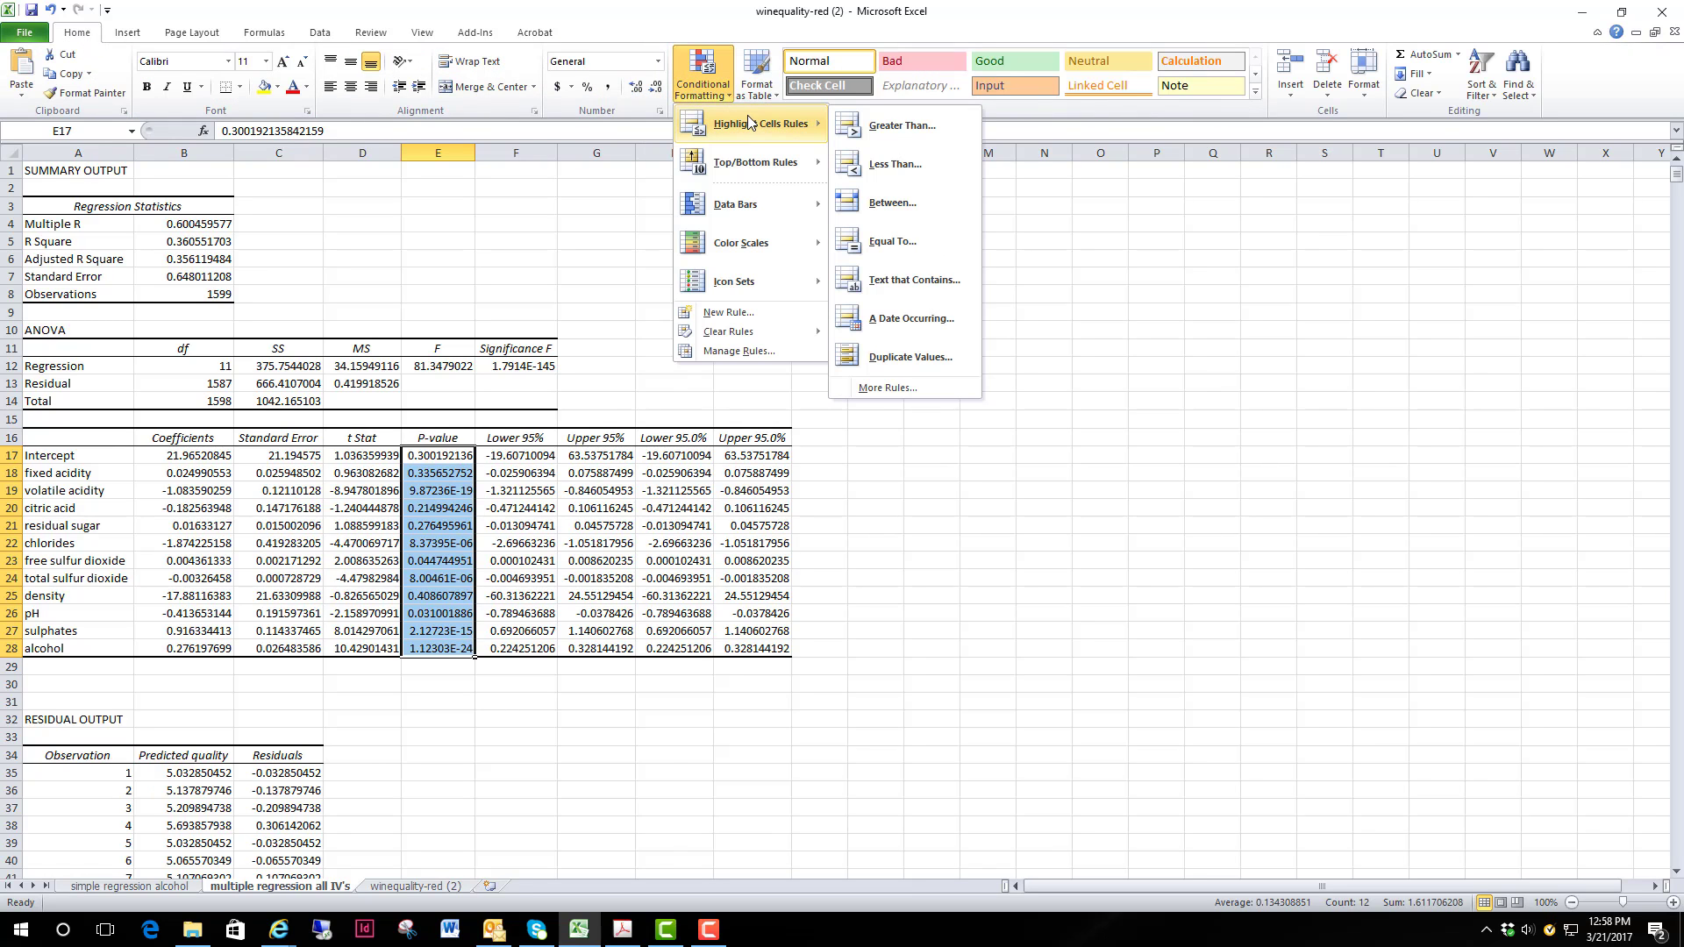
click(897, 167)
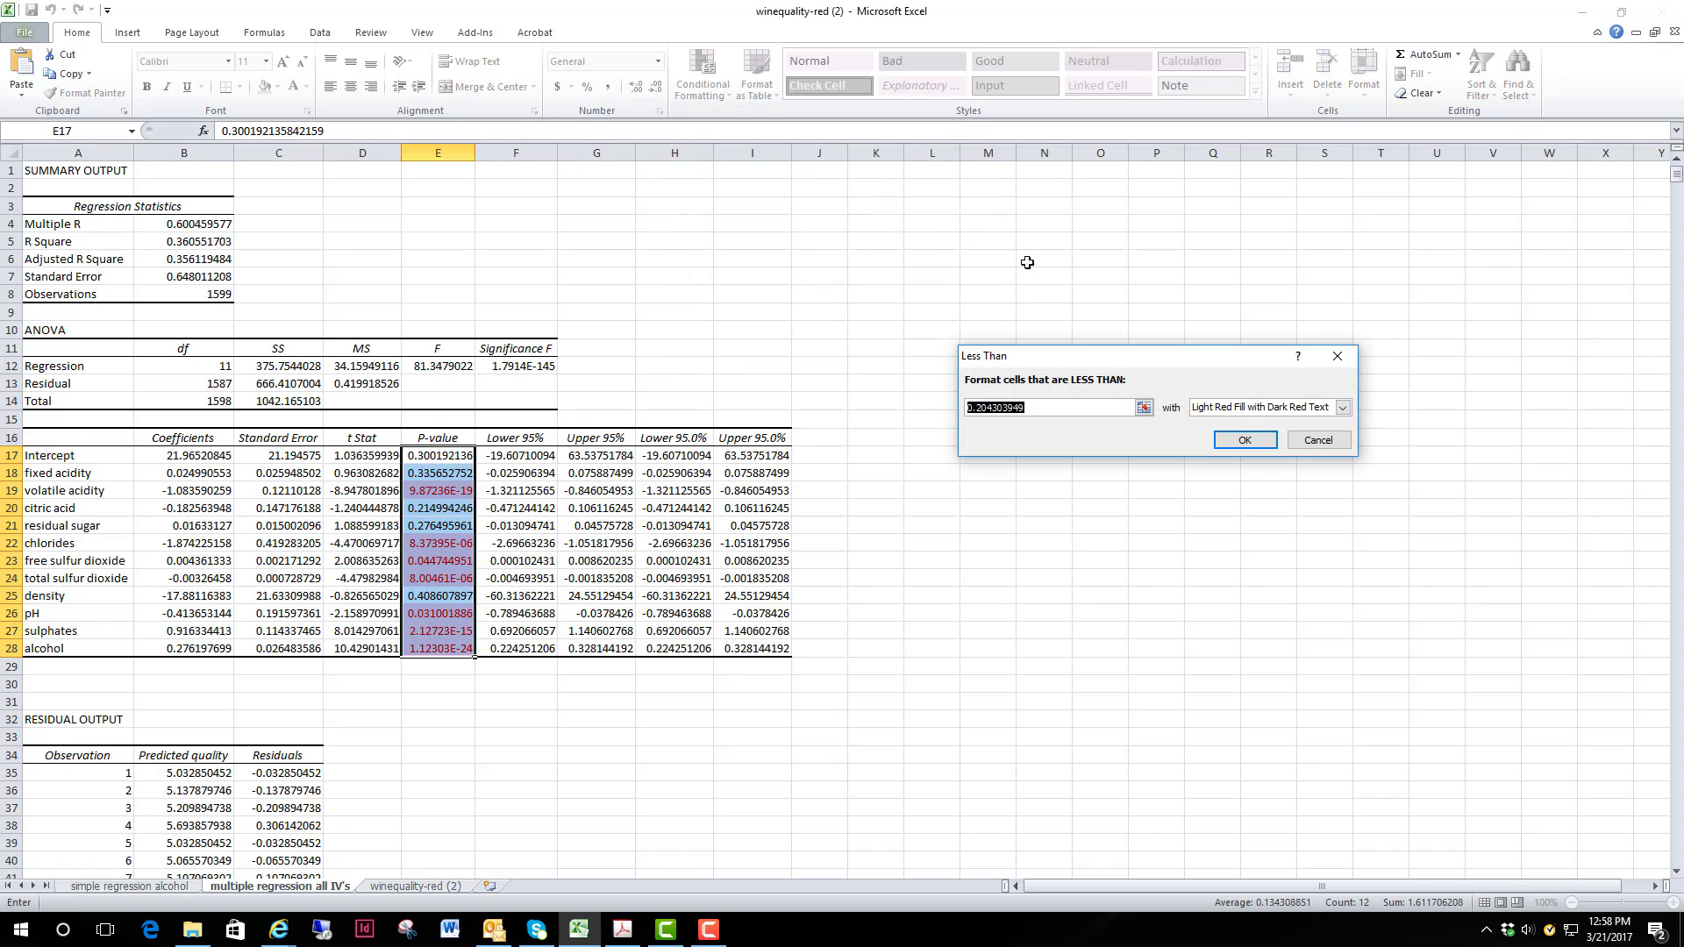
text(.051)
click(1321, 411)
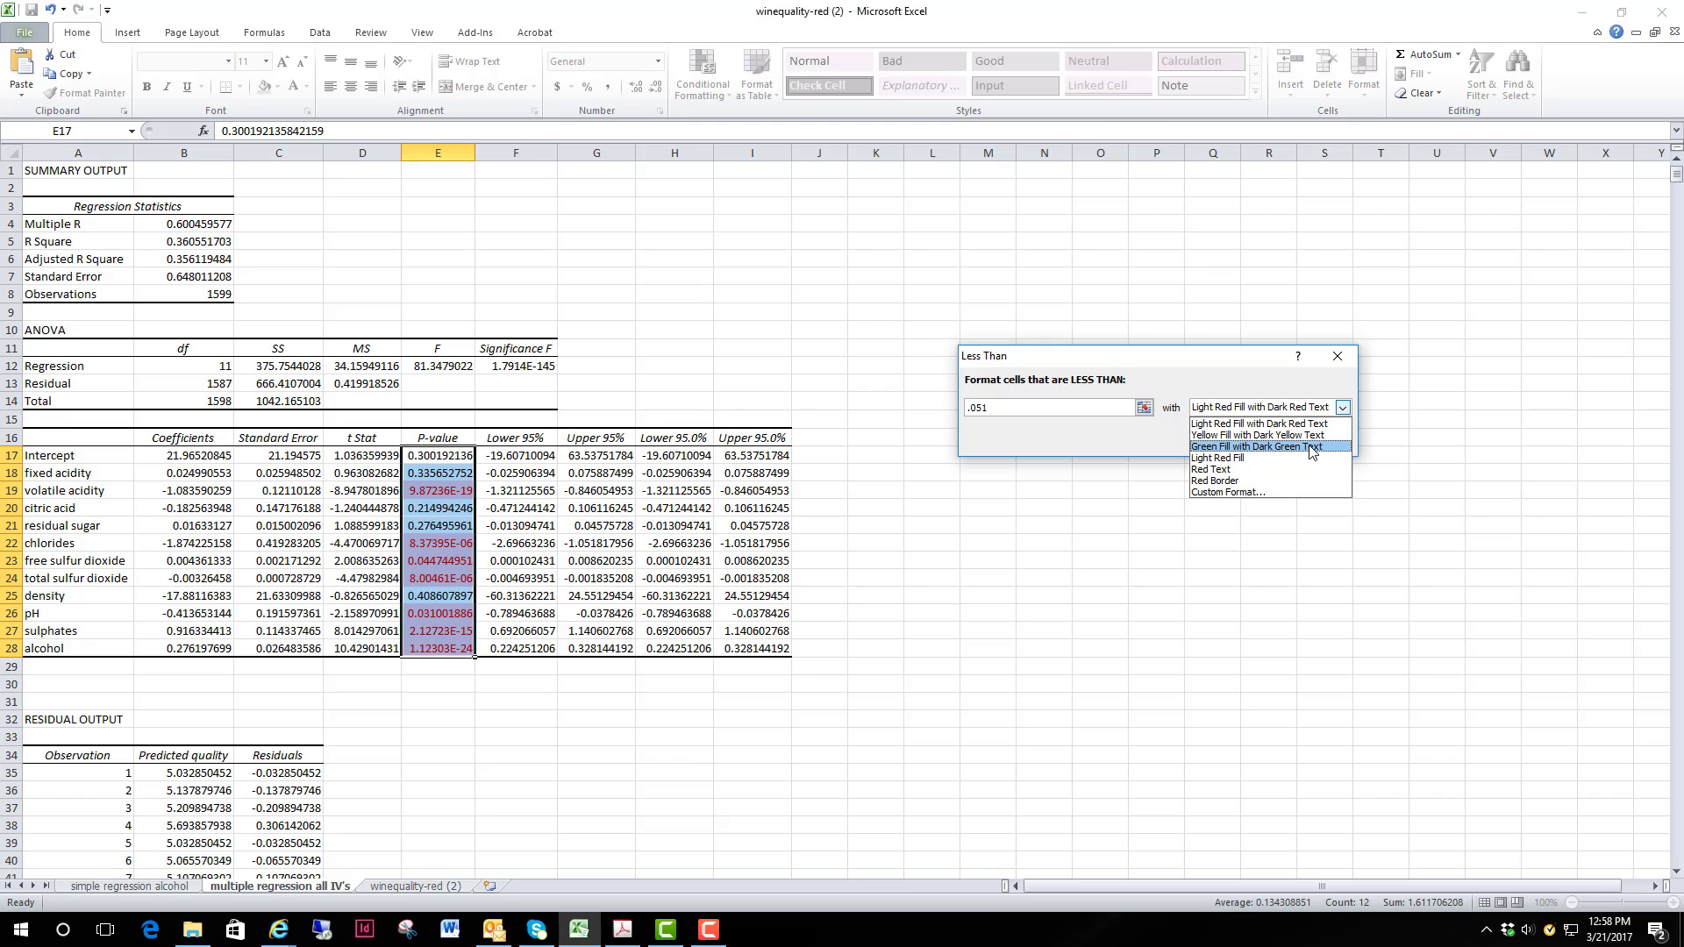
click(1310, 448)
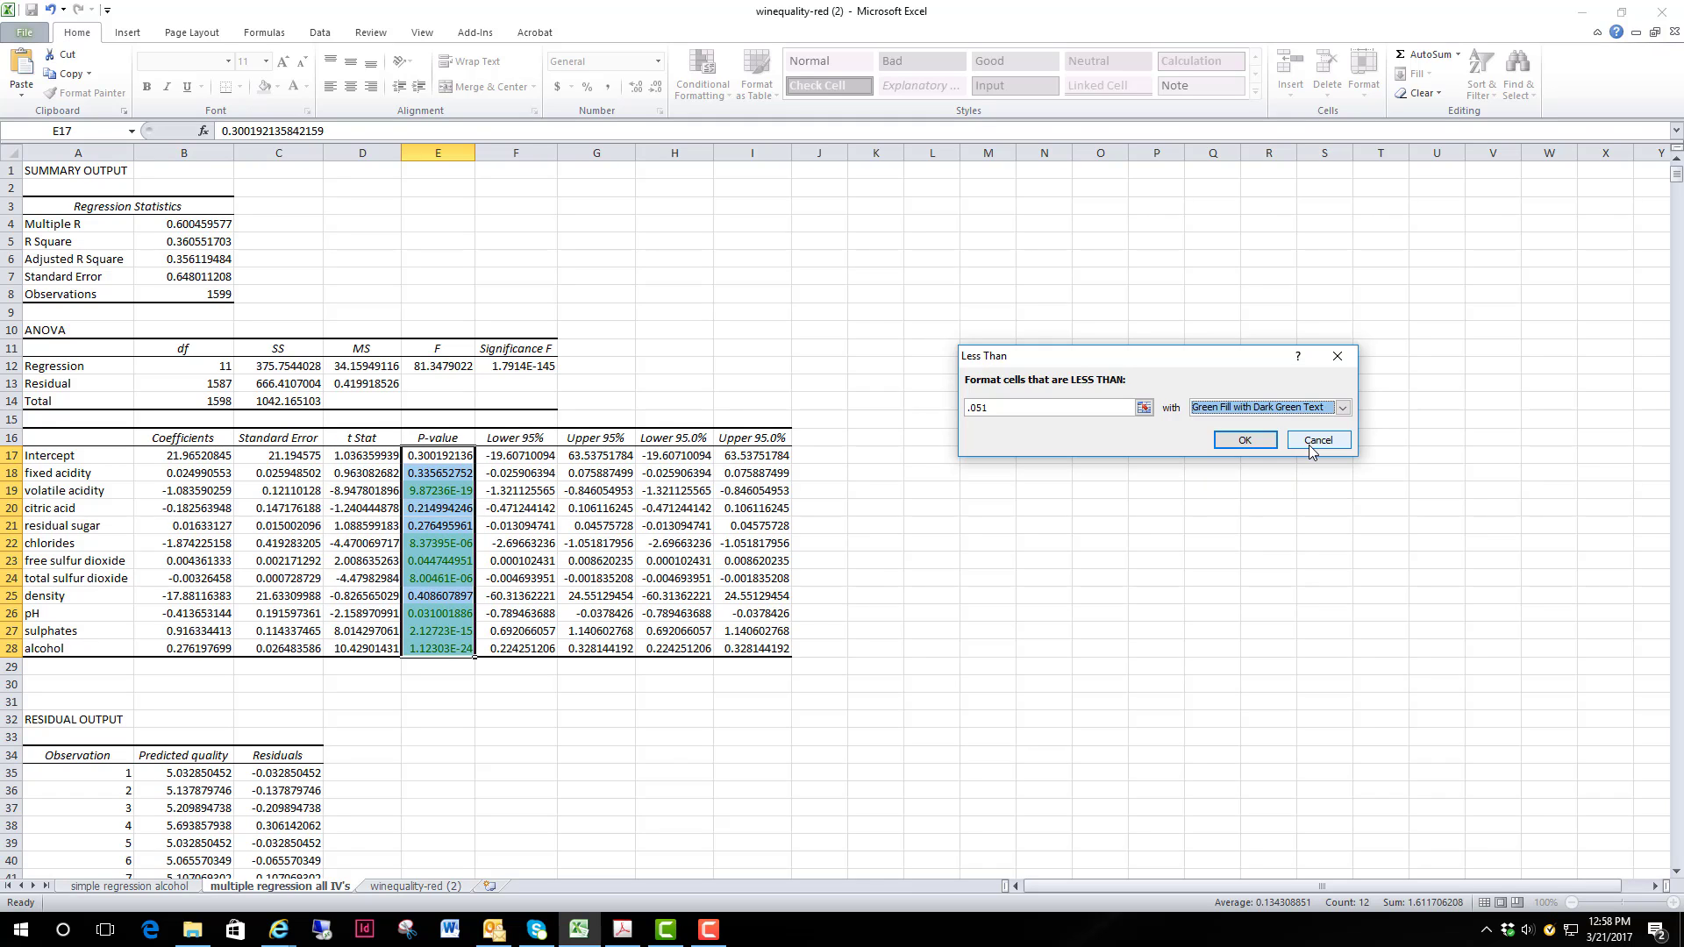
click(1254, 447)
click(1007, 581)
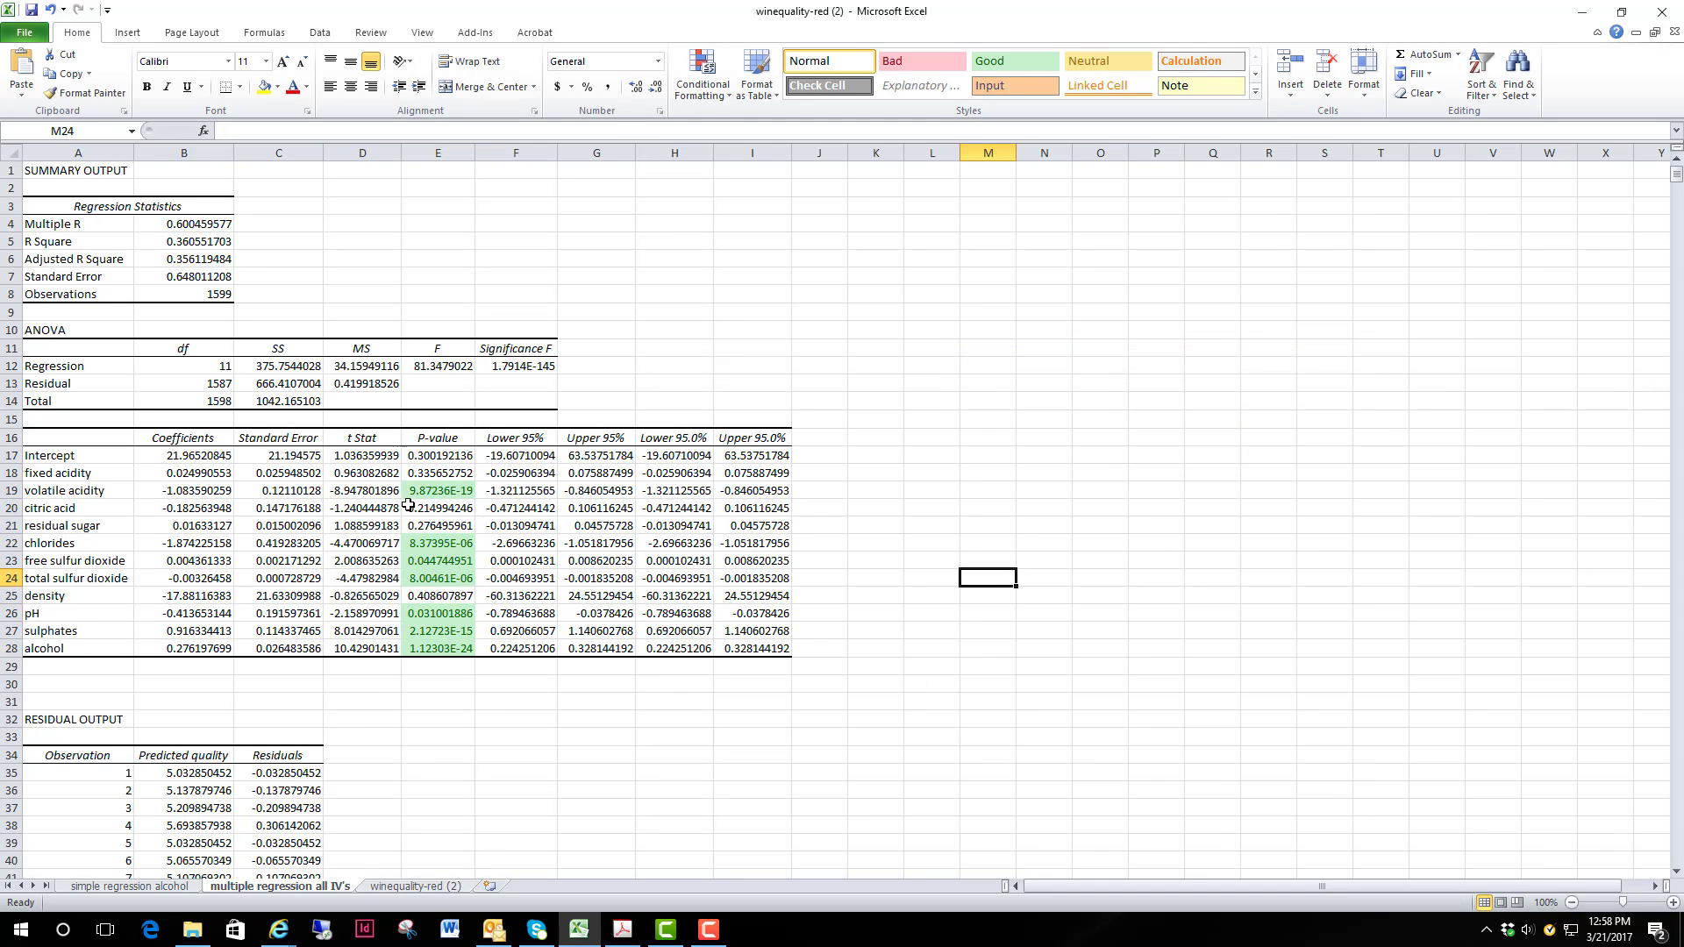
- Fill the labels of the non-significant variables fixed acidity, citric acid, residual sugar and density with yellow
click(57, 478)
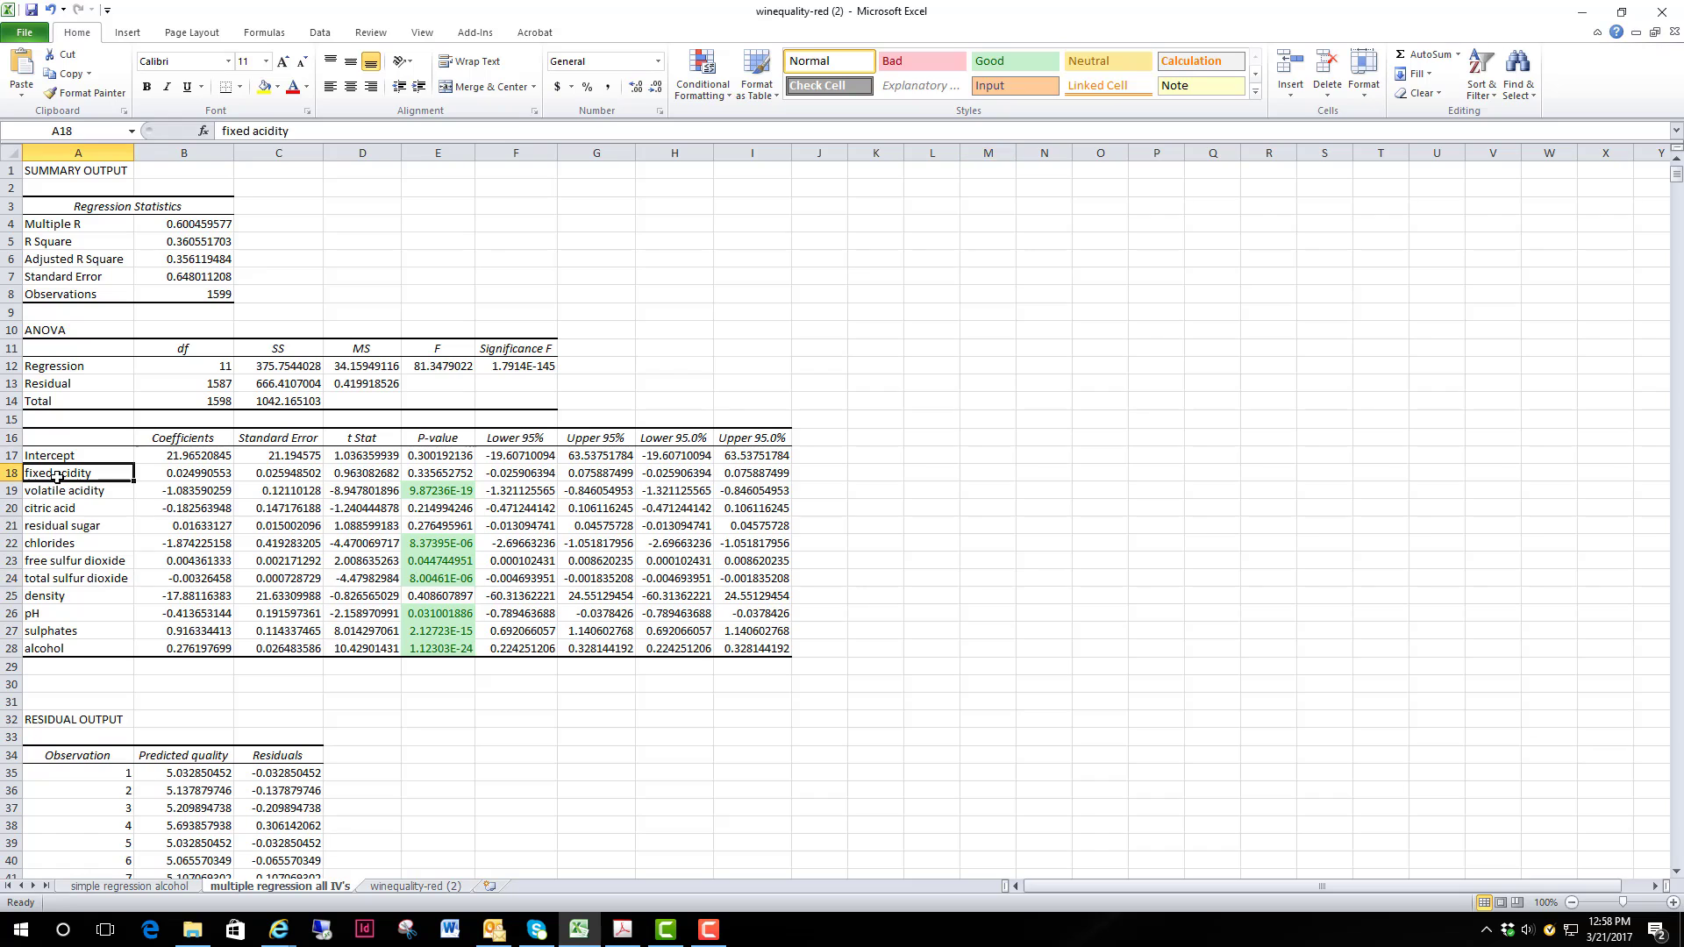
click(262, 87)
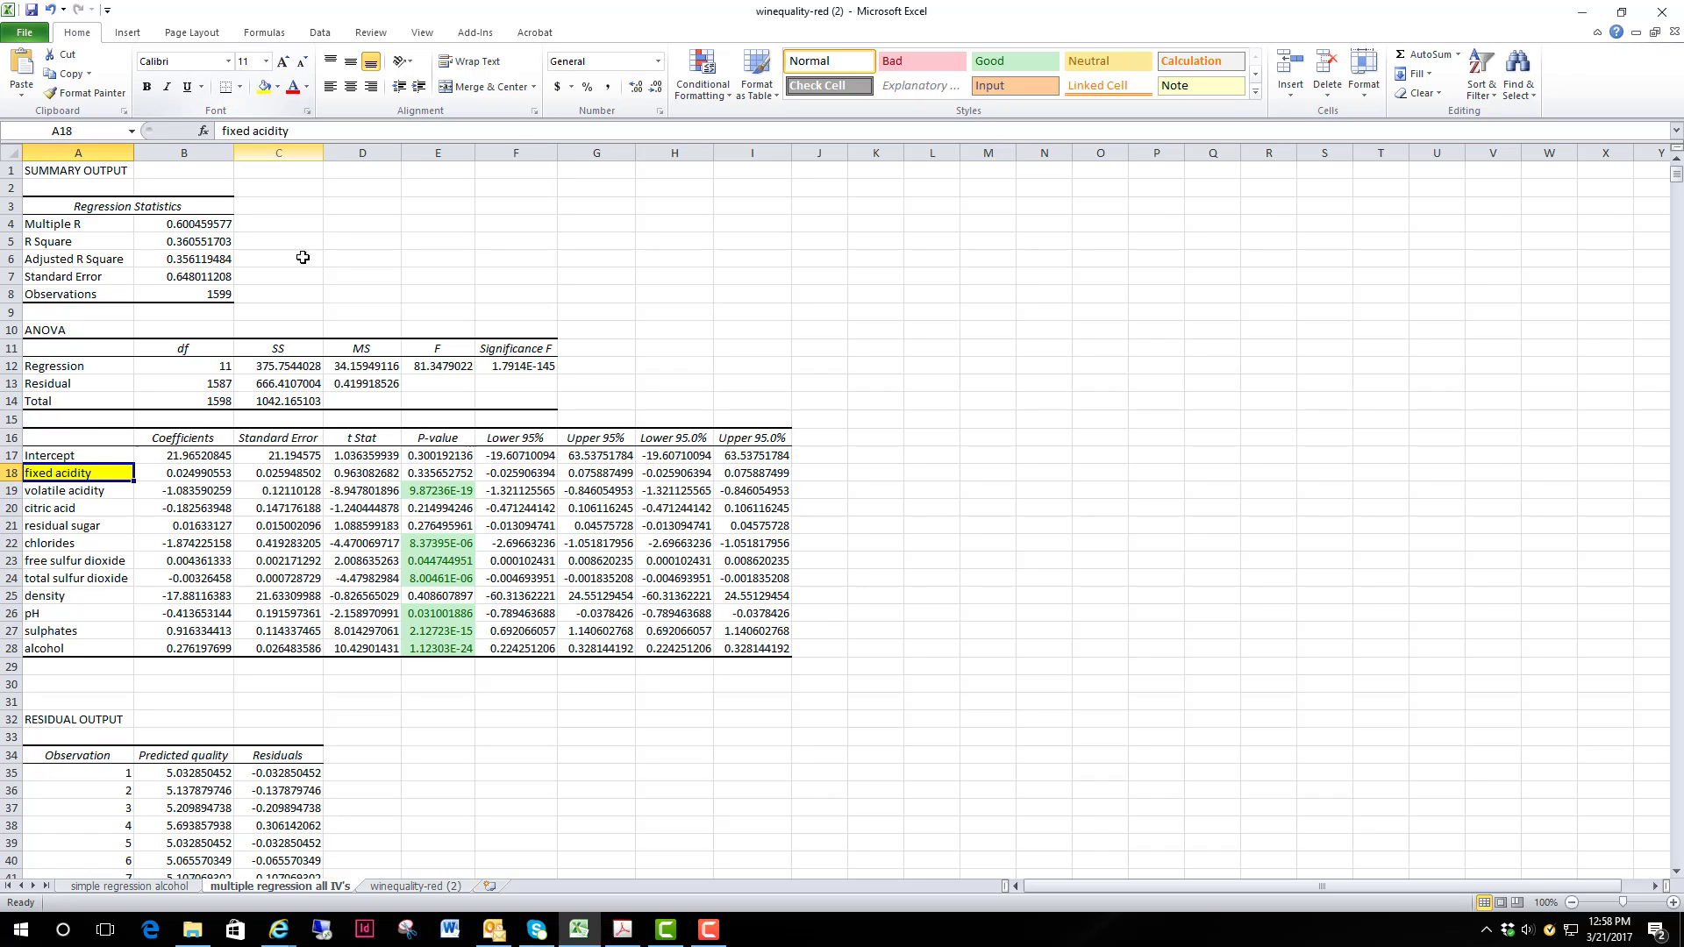
drag(80, 515, 88, 526)
click(268, 90)
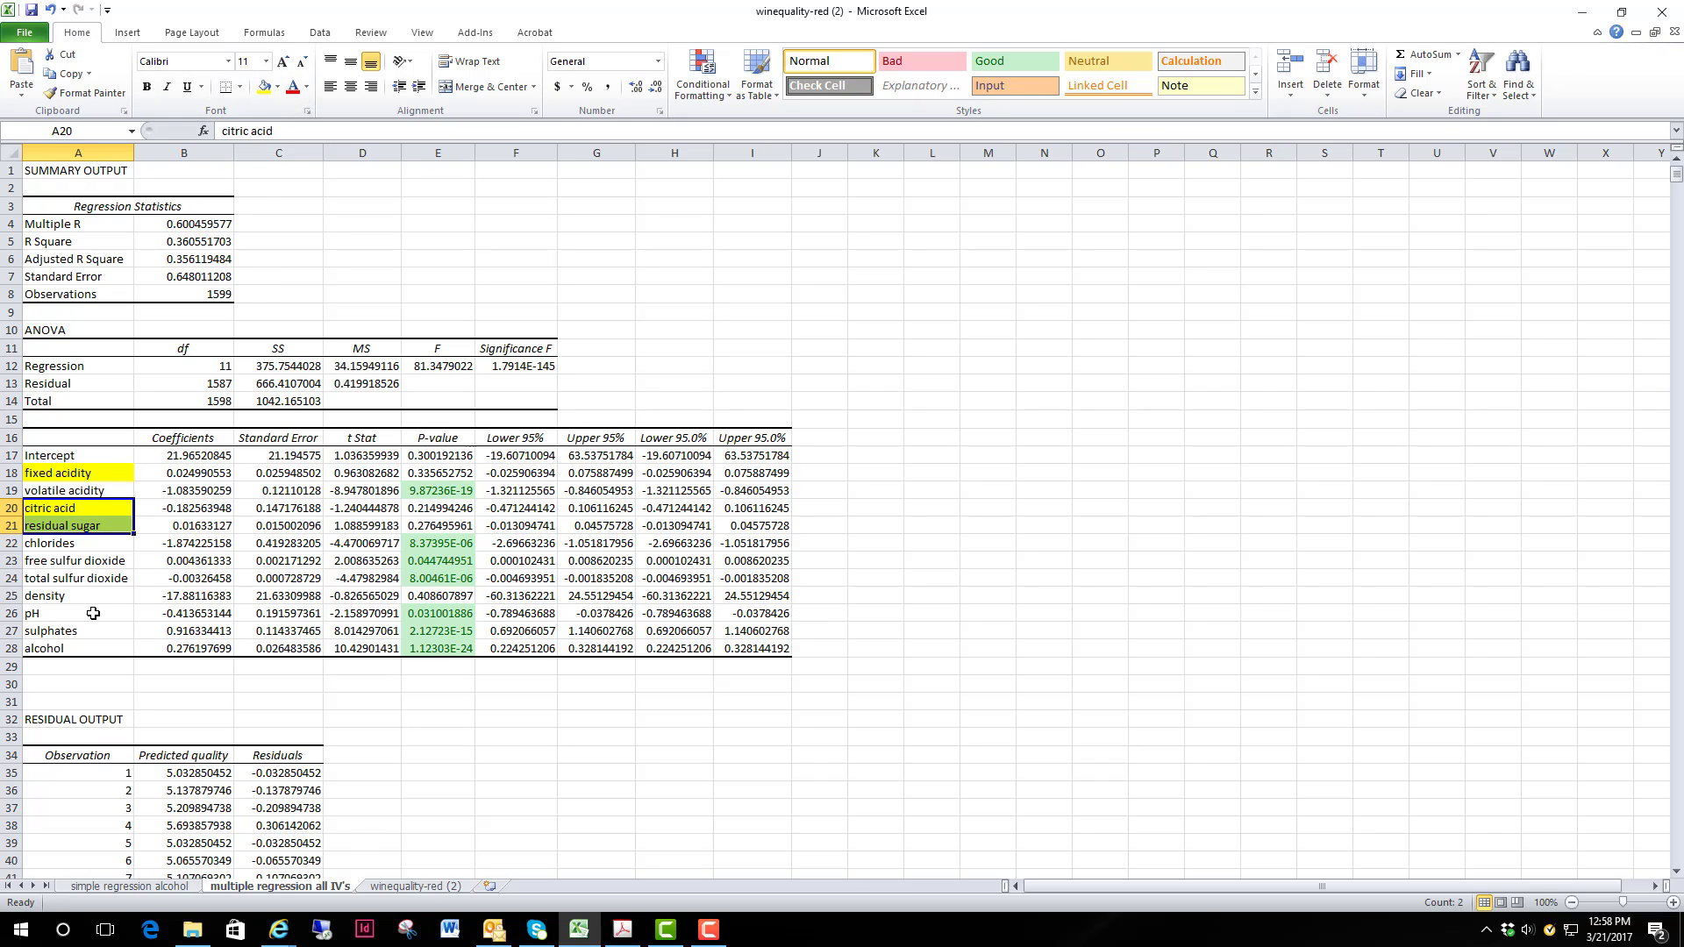
click(62, 599)
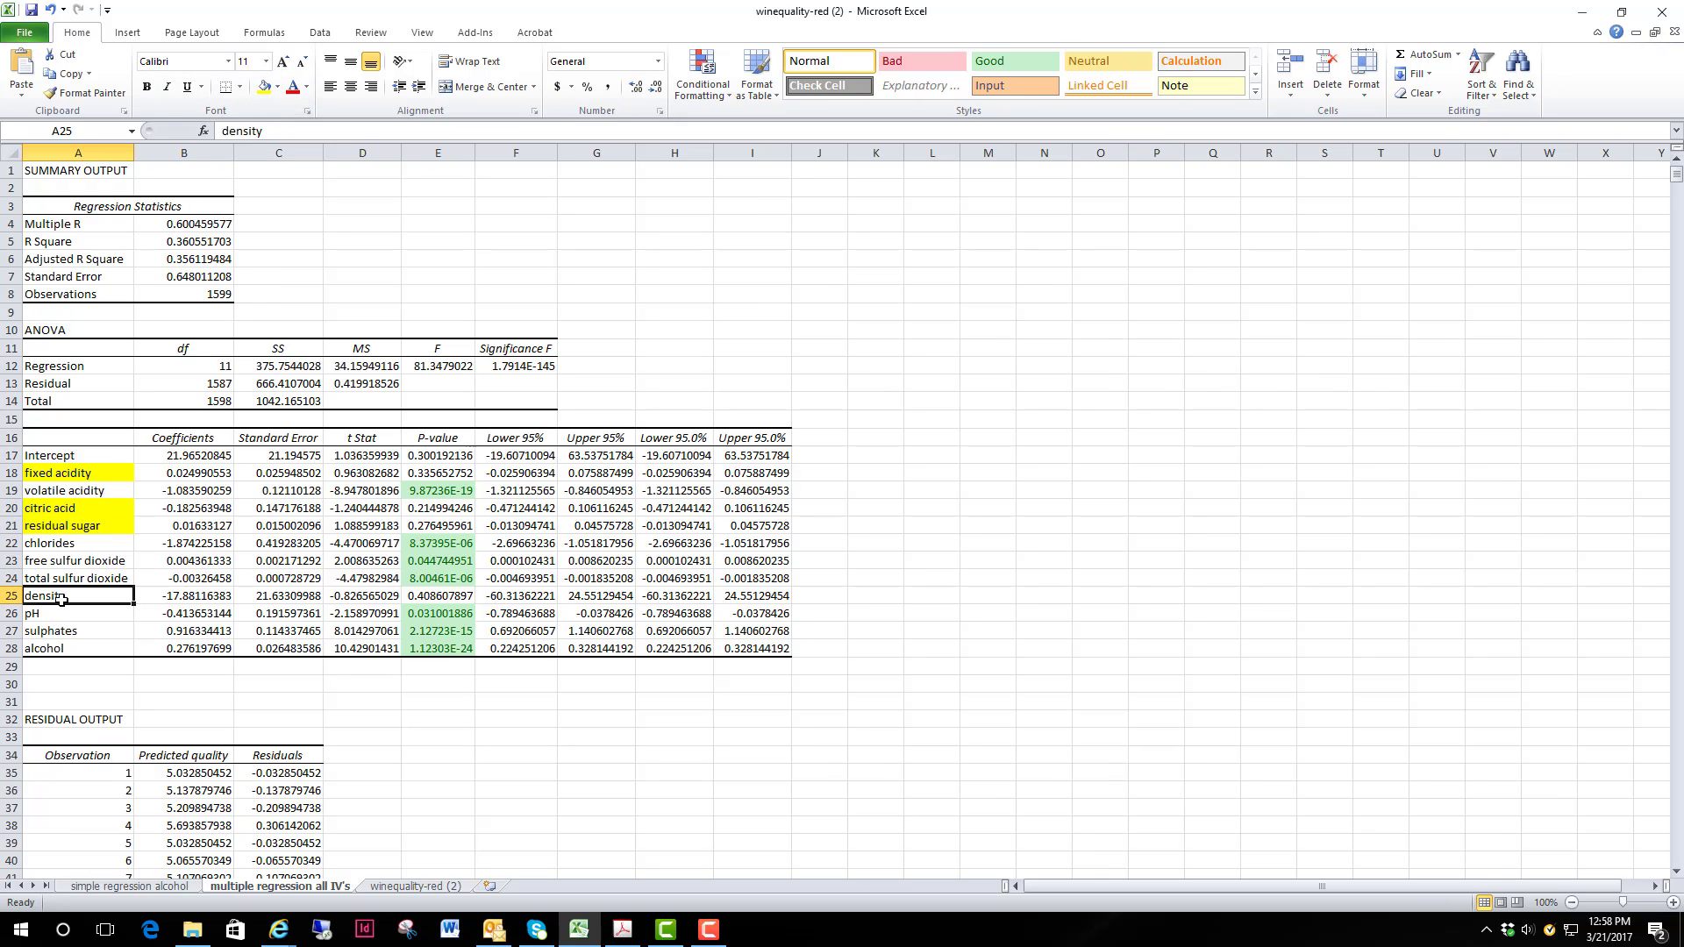
click(265, 87)
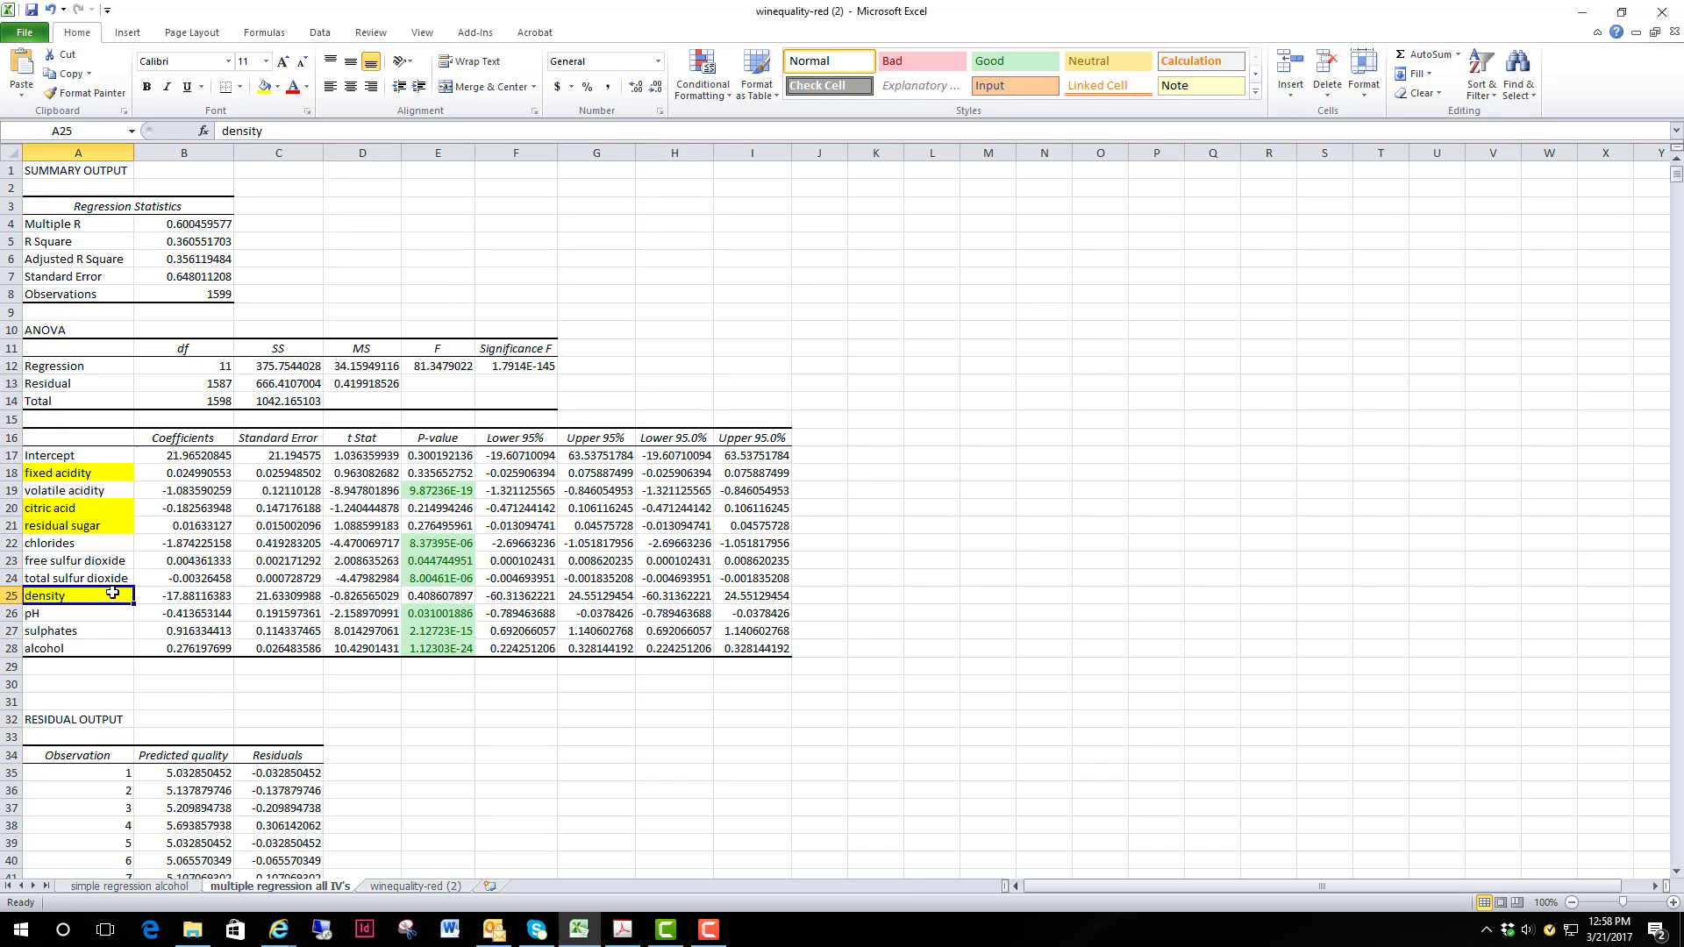
- Copy all the data from the winequality-red (2) sheet and paste it into a new worksheet
click(428, 888)
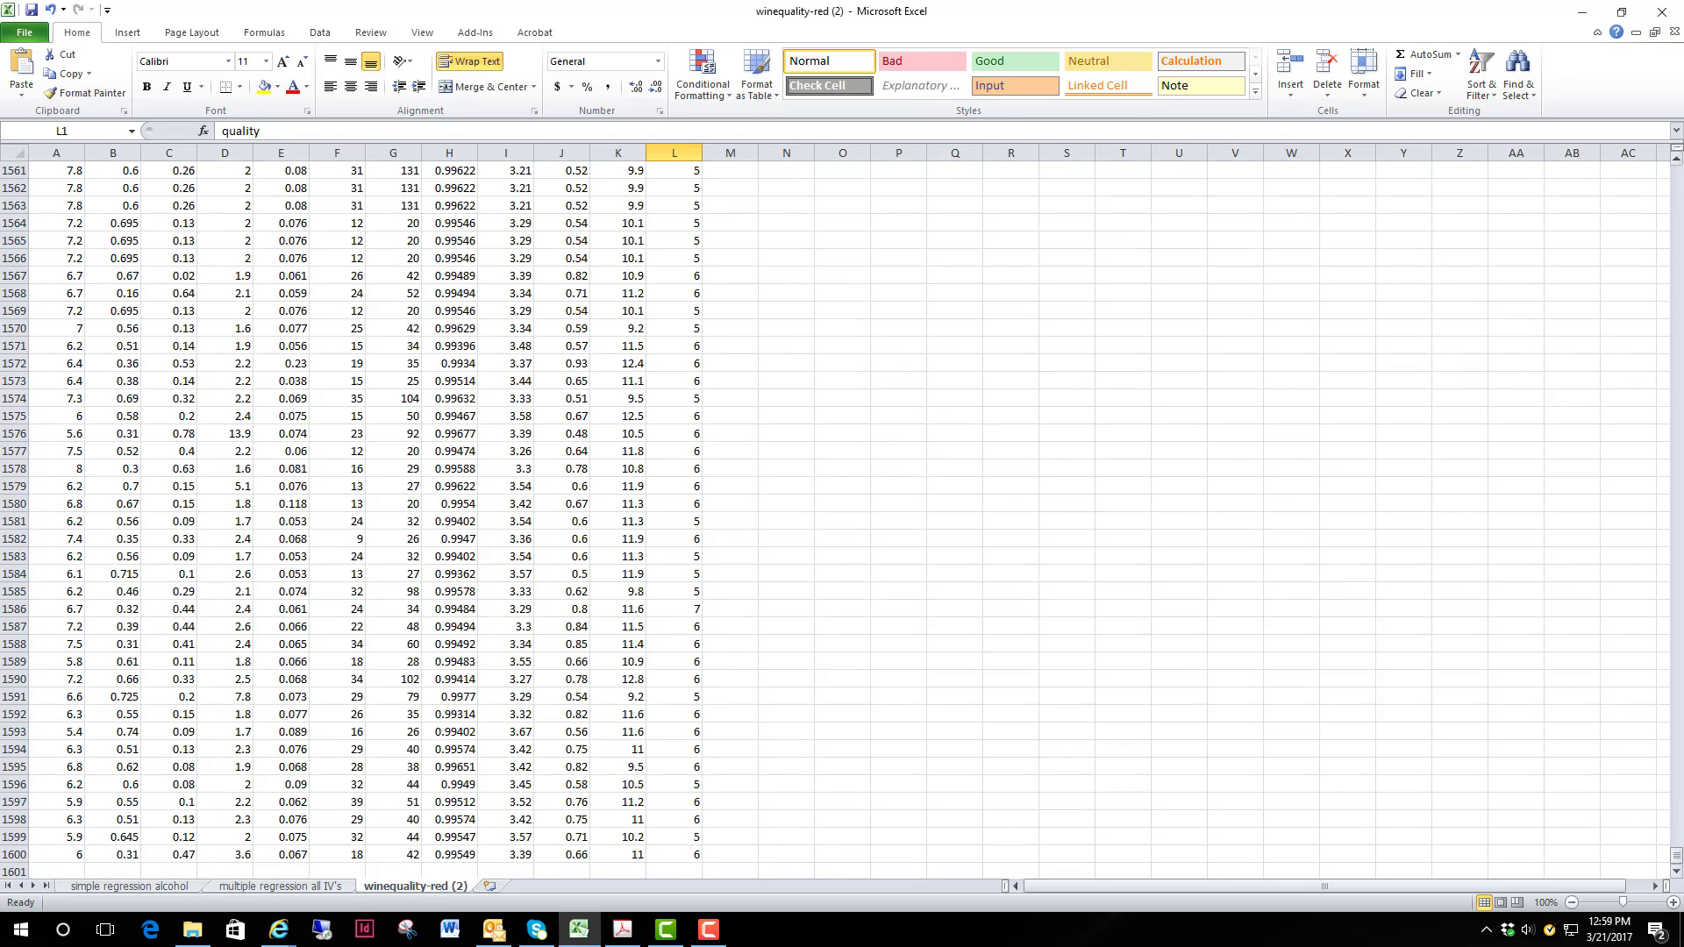
drag(1676, 855, 1676, 175)
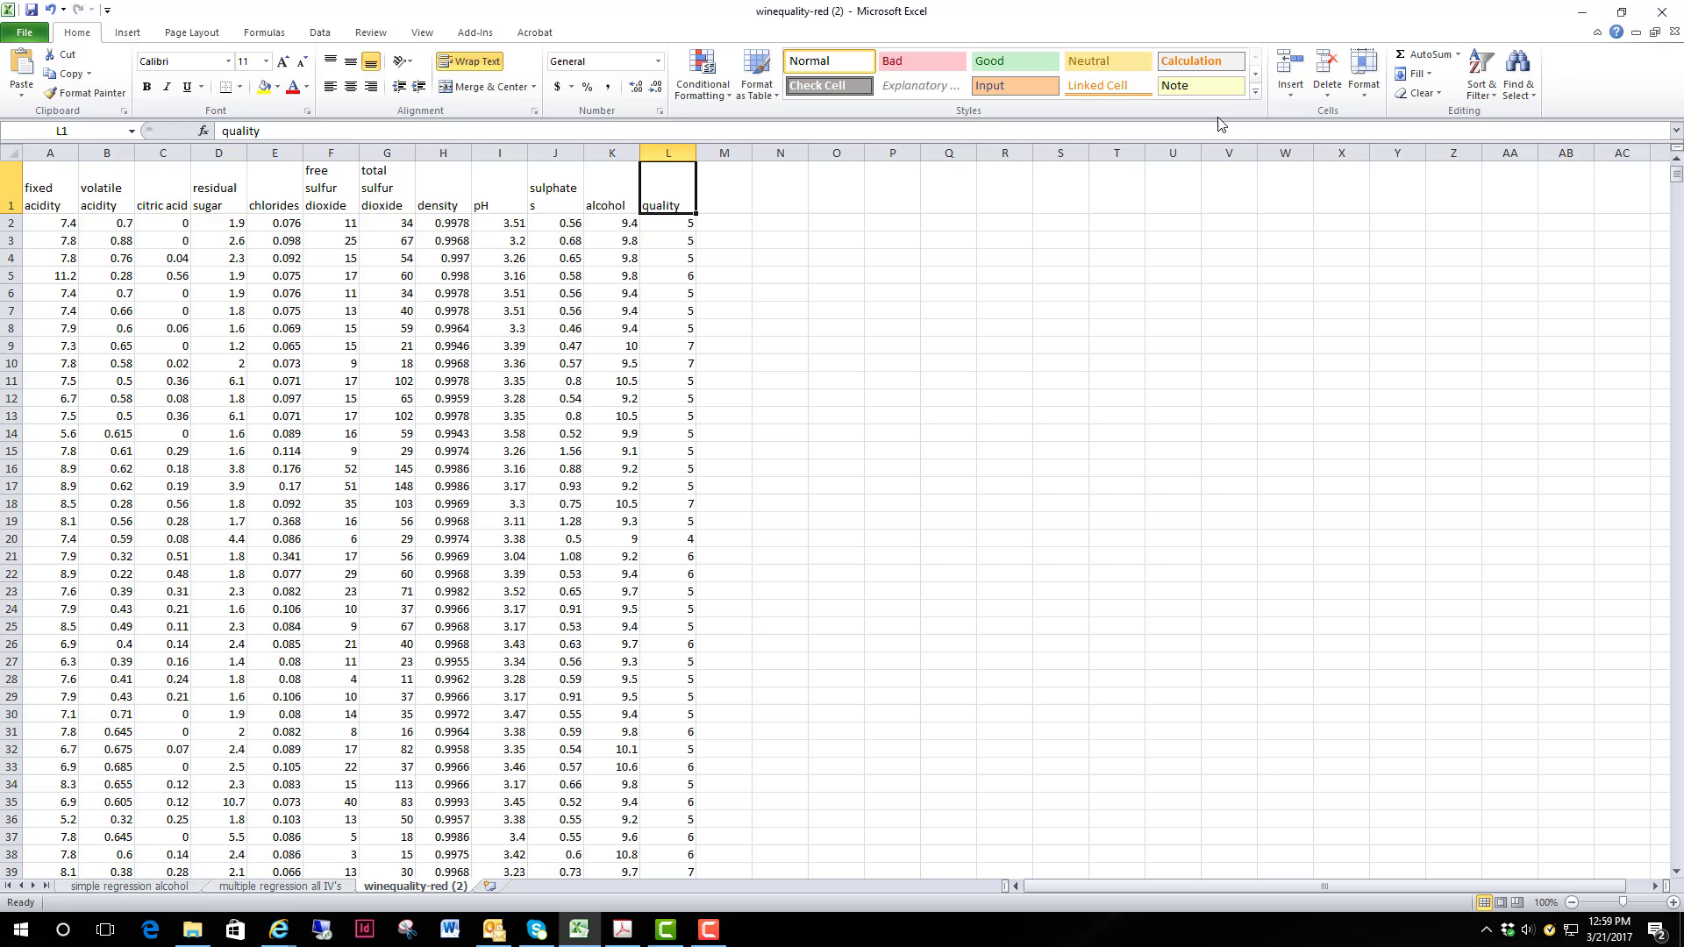
click(7, 151)
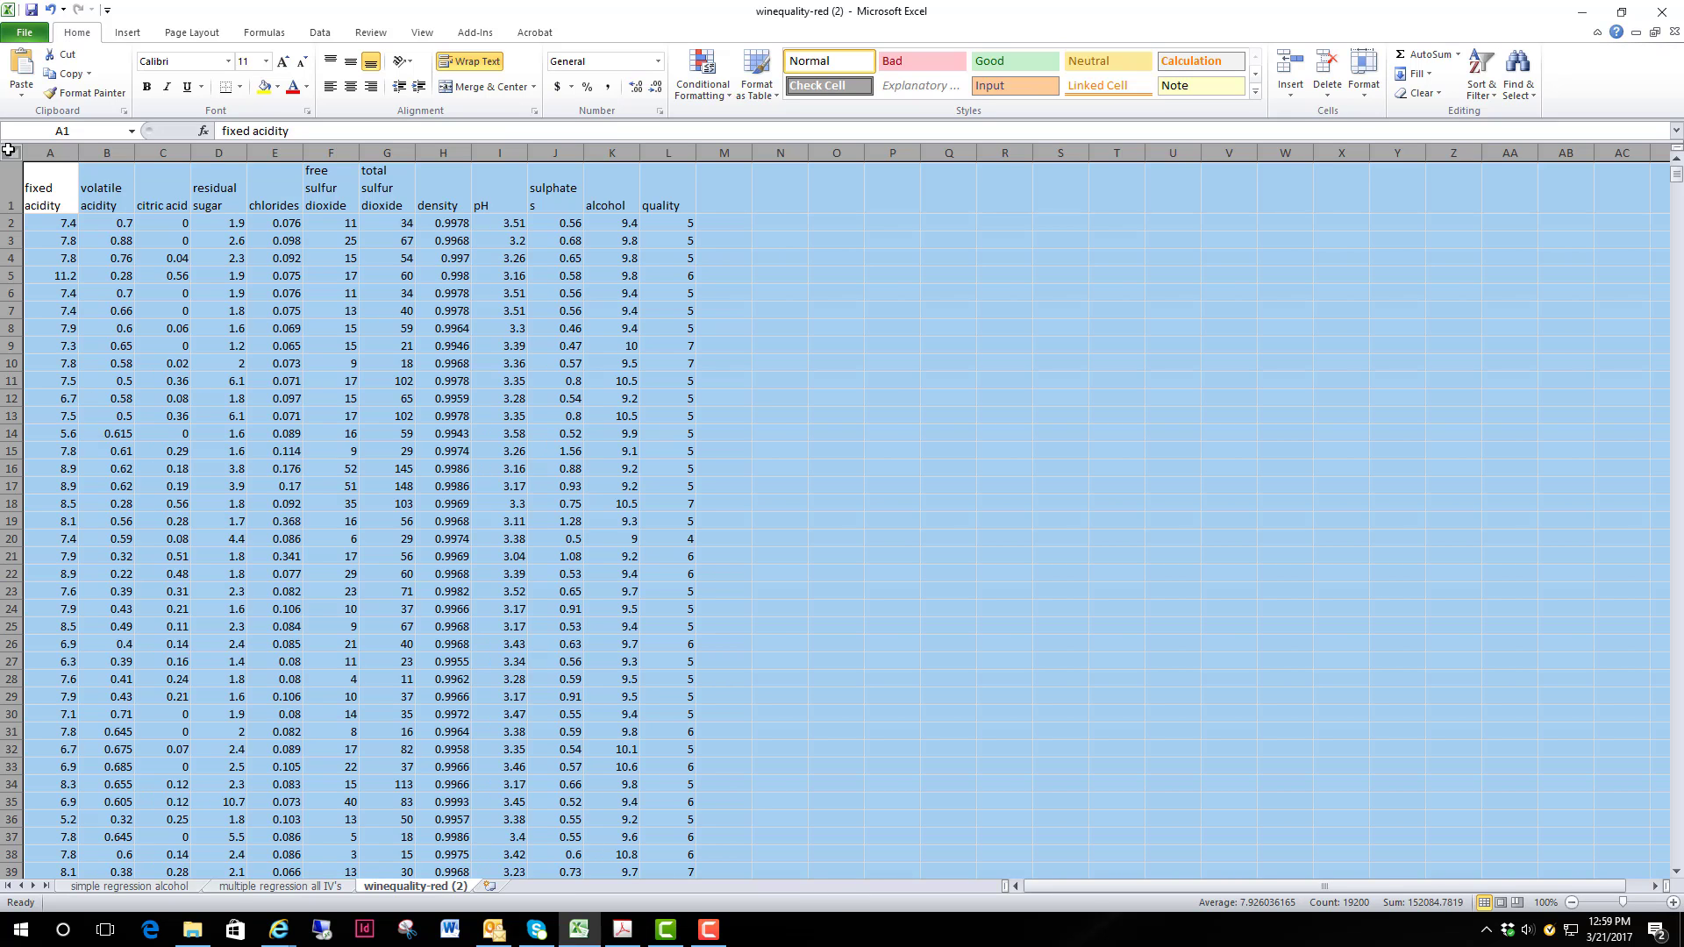
key(ctrl+c)
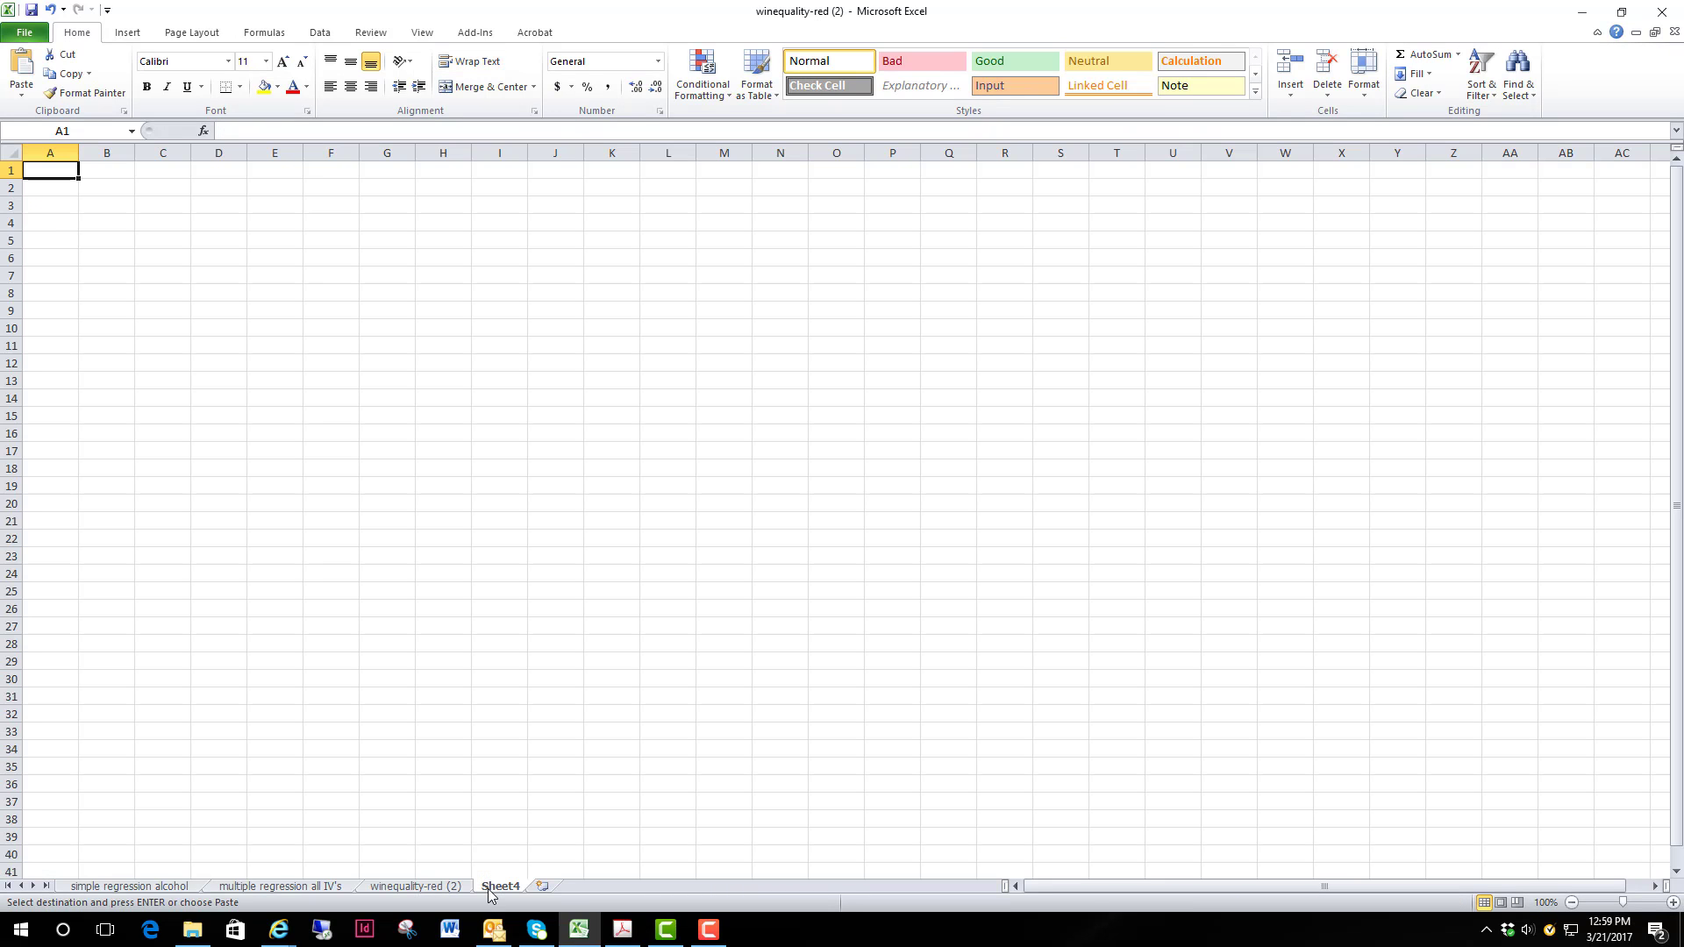
click(490, 886)
click(11, 152)
right_click(20, 156)
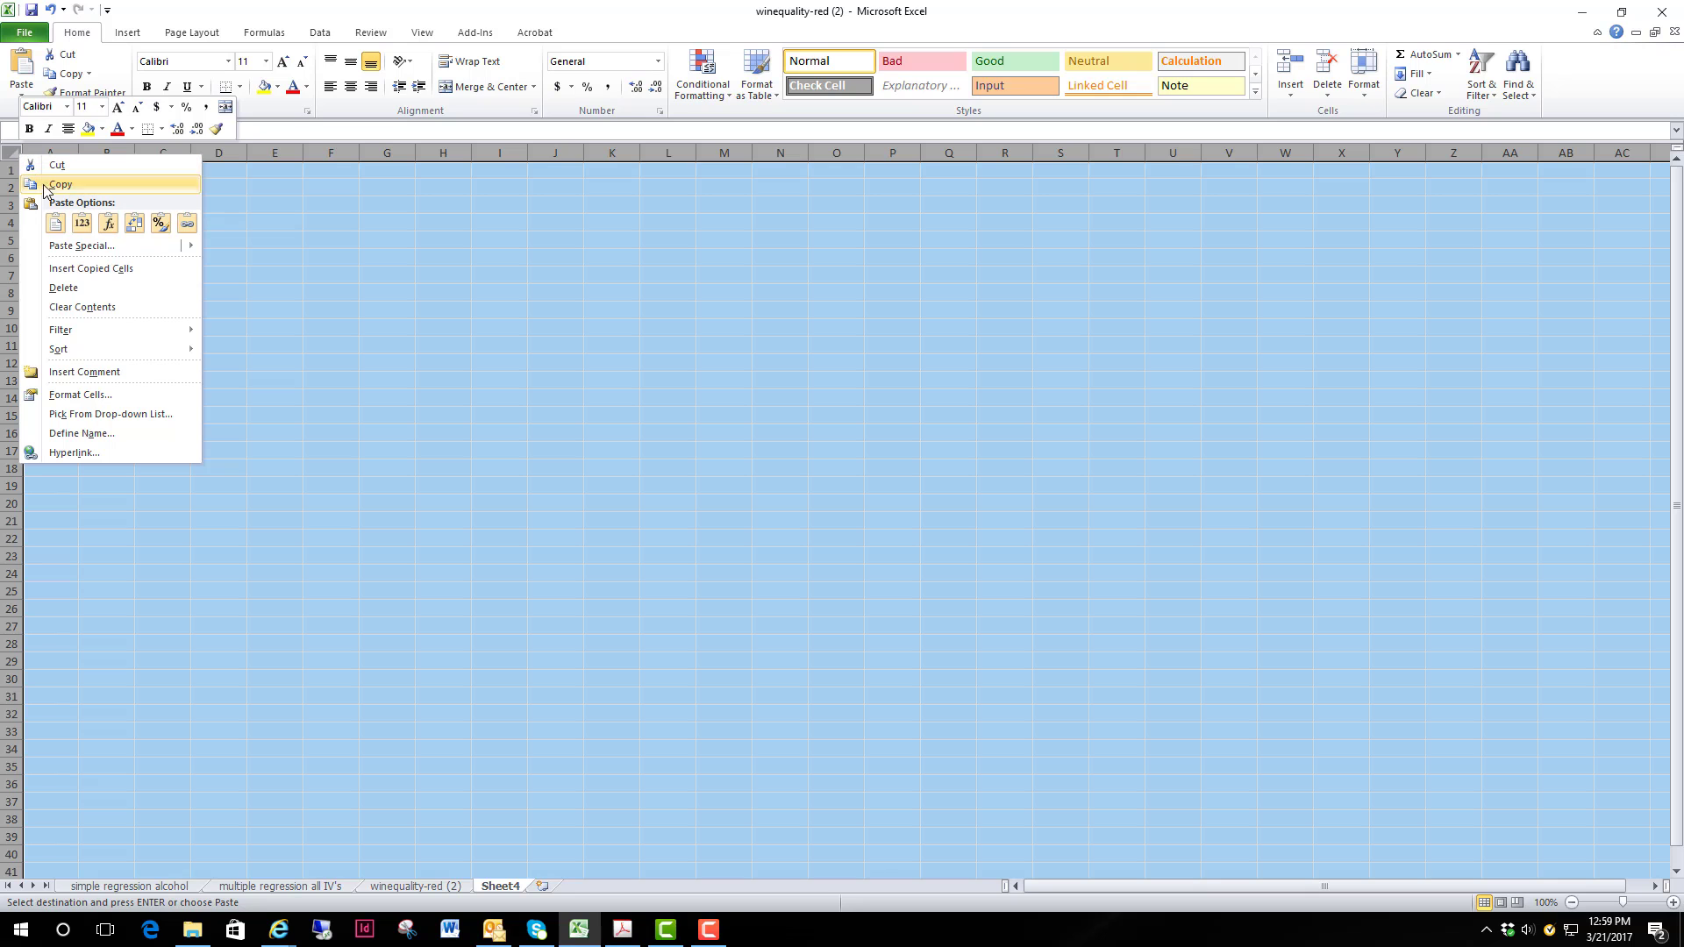
click(56, 223)
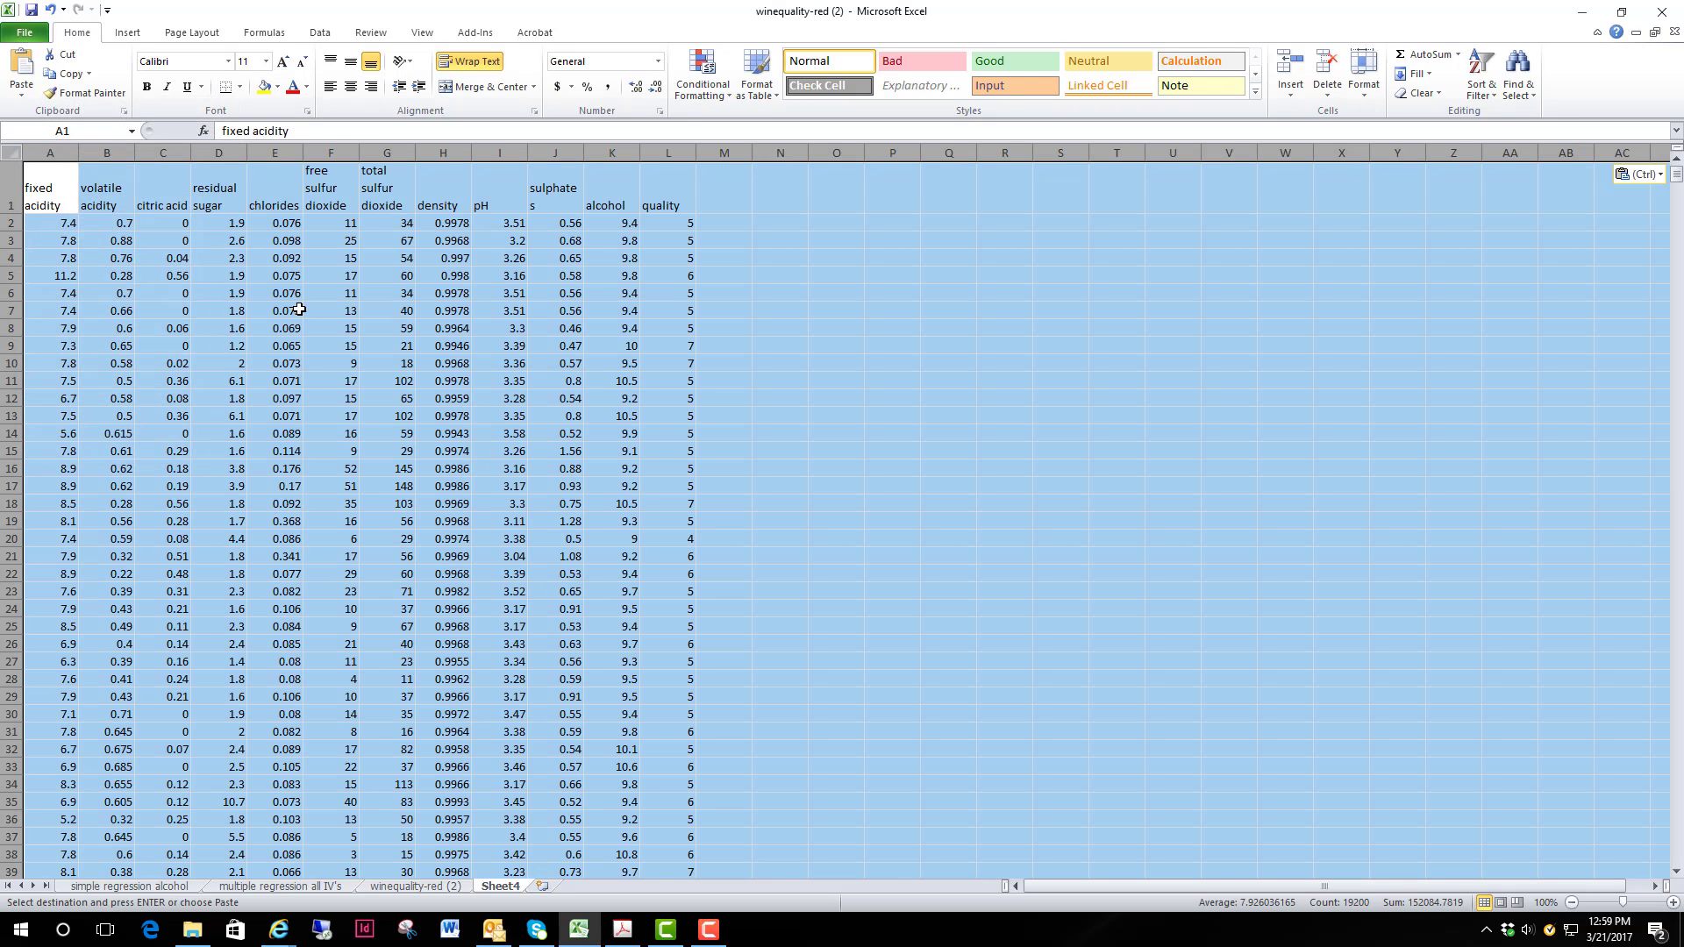
click(636, 401)
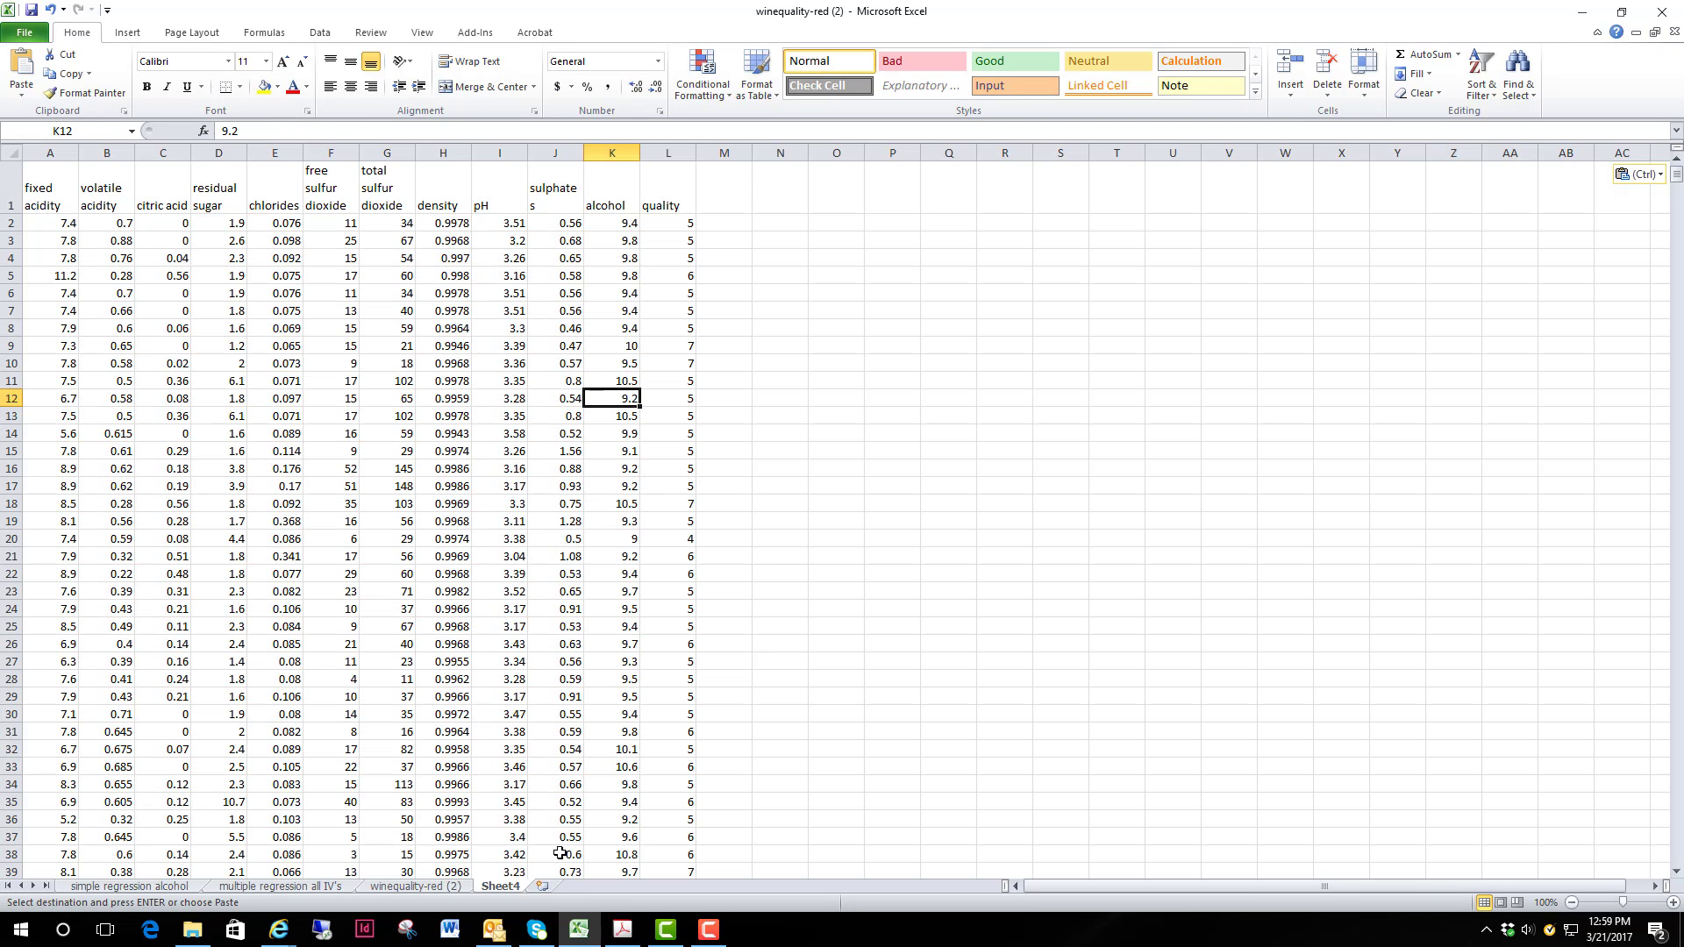
- Rename the new worksheet as "refined multi data"
click(514, 888)
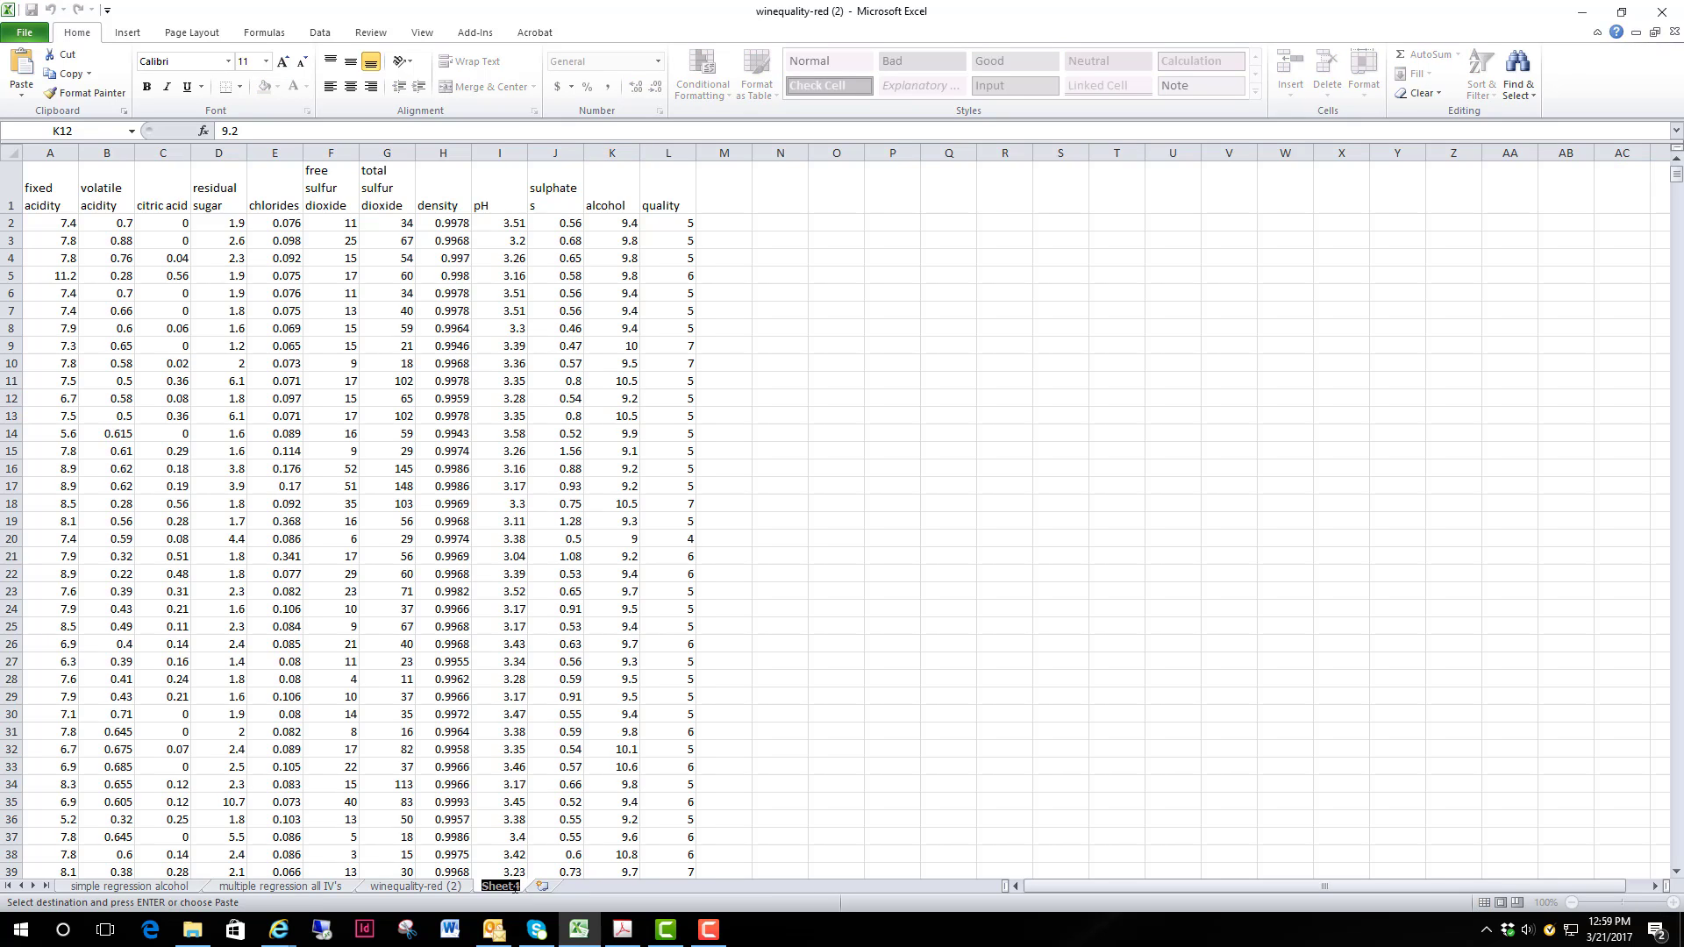
text(refined multi data)
key(Return)
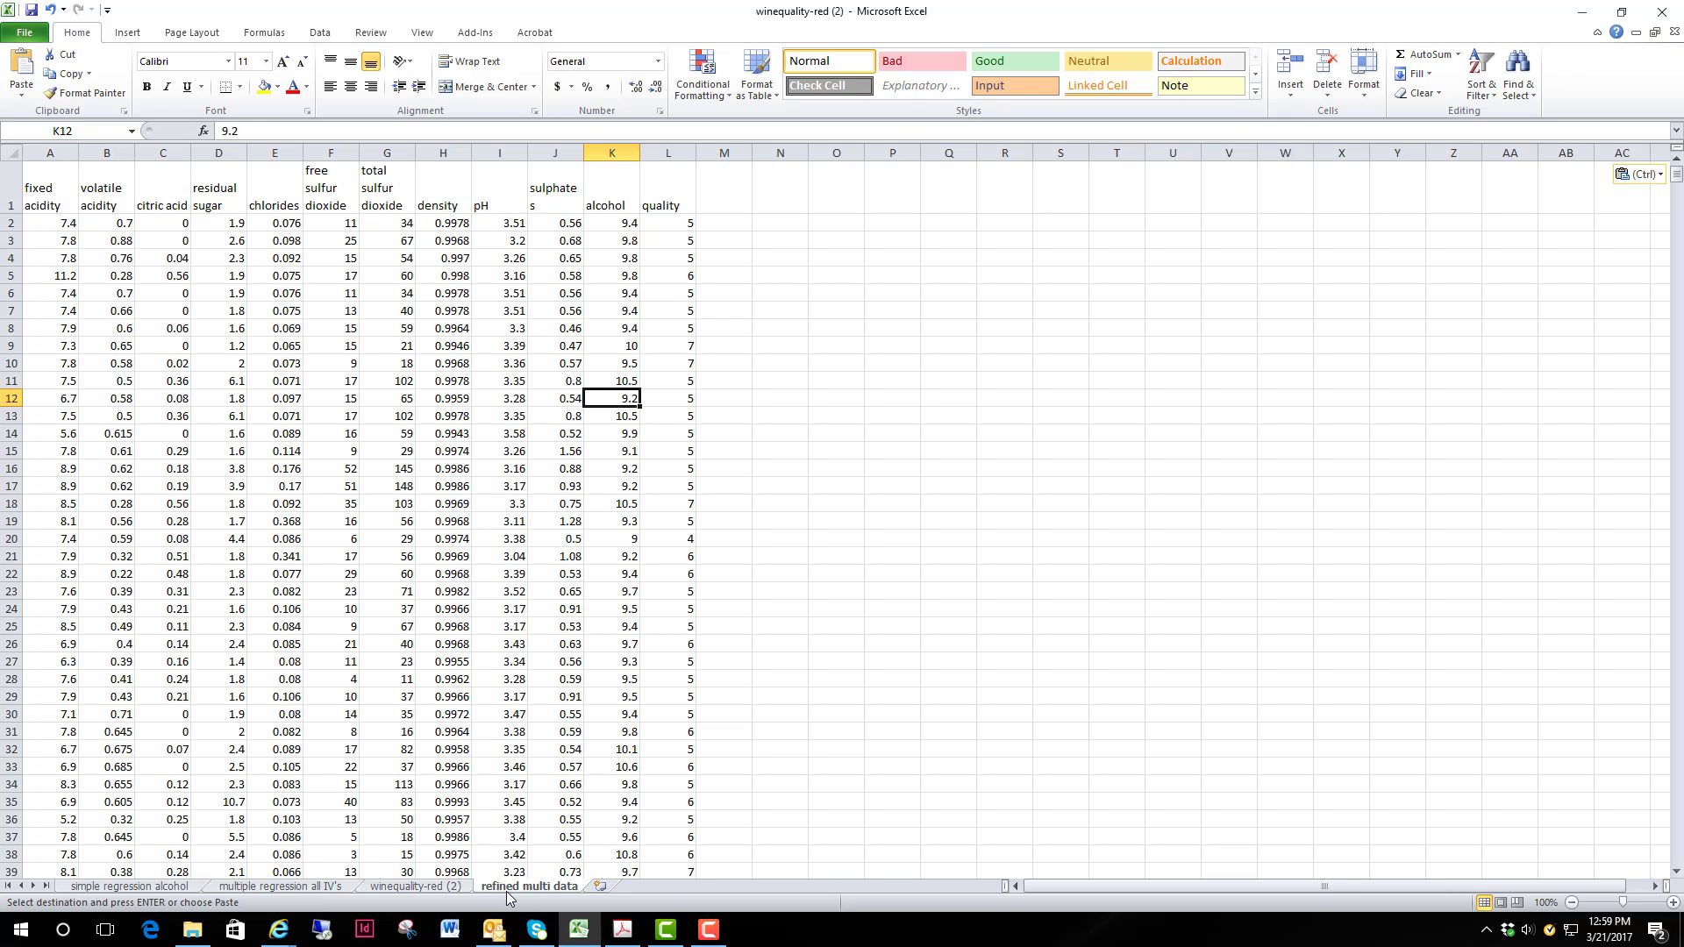
- Check the yellow-highlighted variables on the multiple regression all IV's sheet against the columns of the refined multi data sheet
click(430, 888)
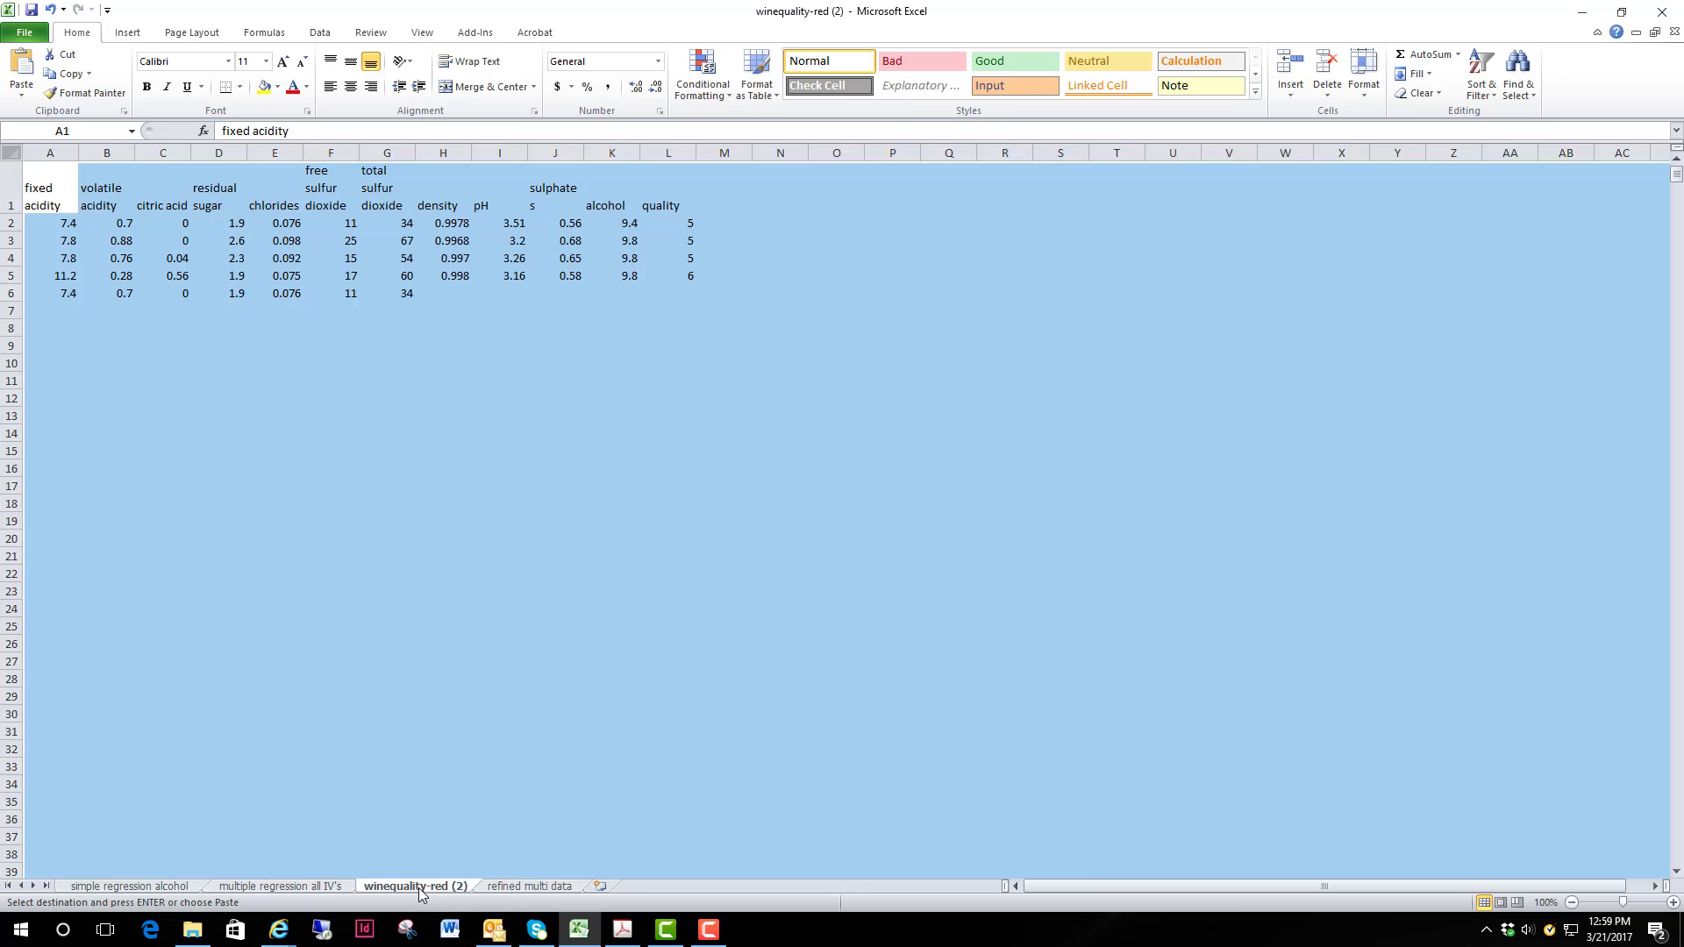
click(514, 889)
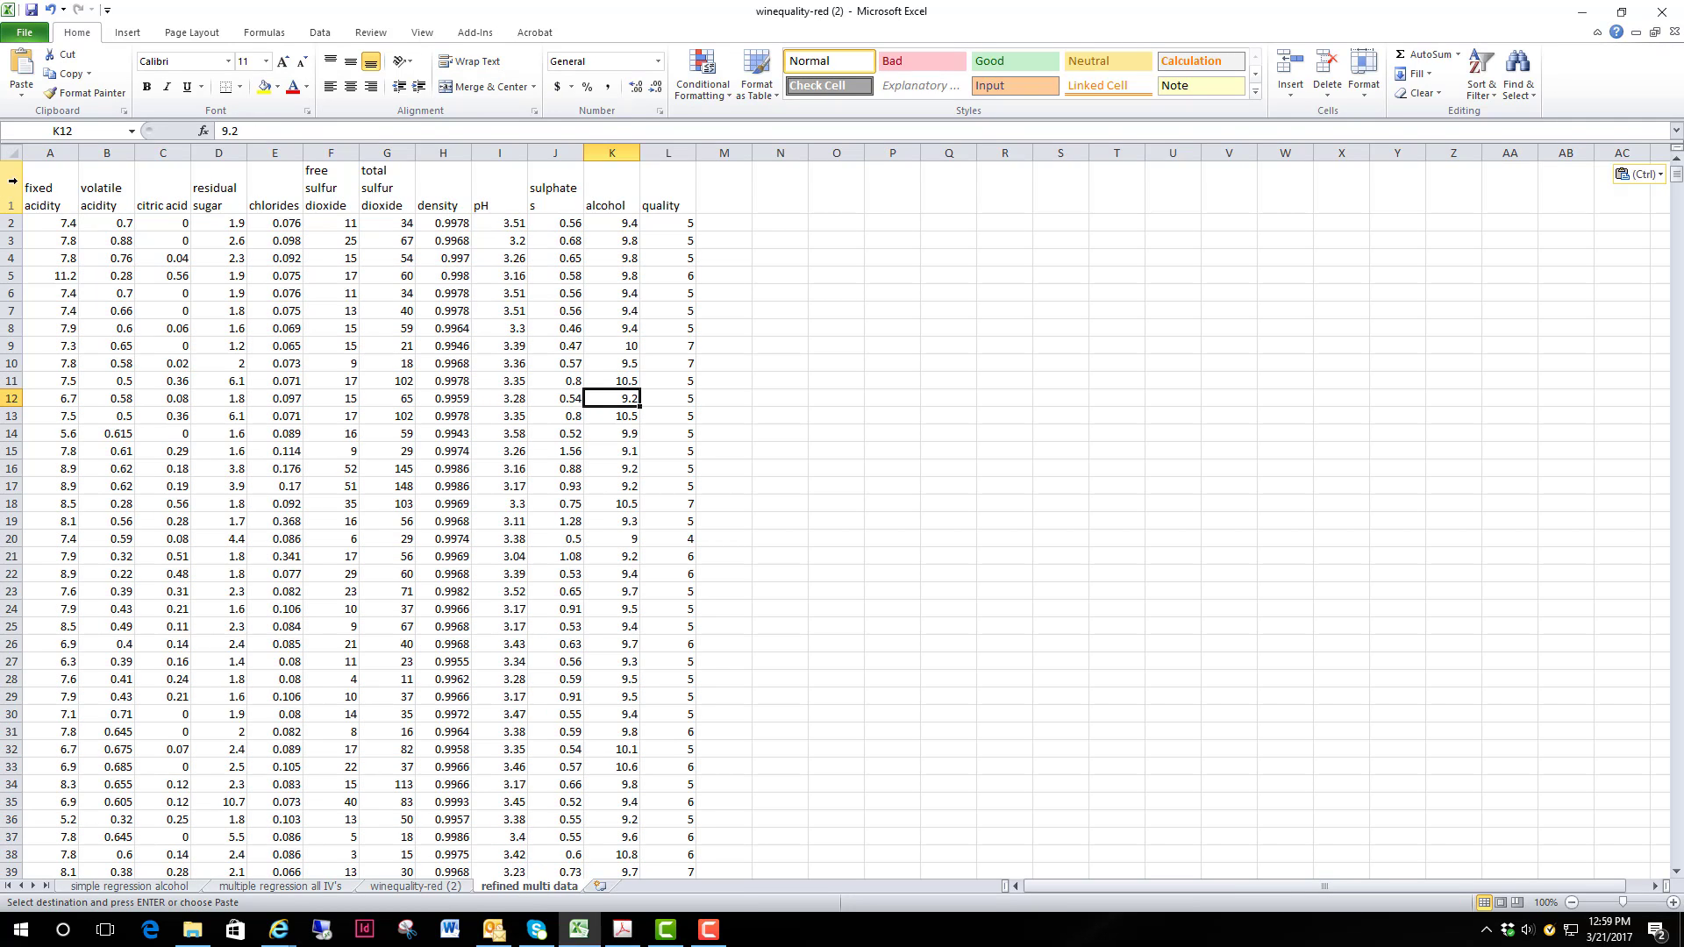
click(274, 888)
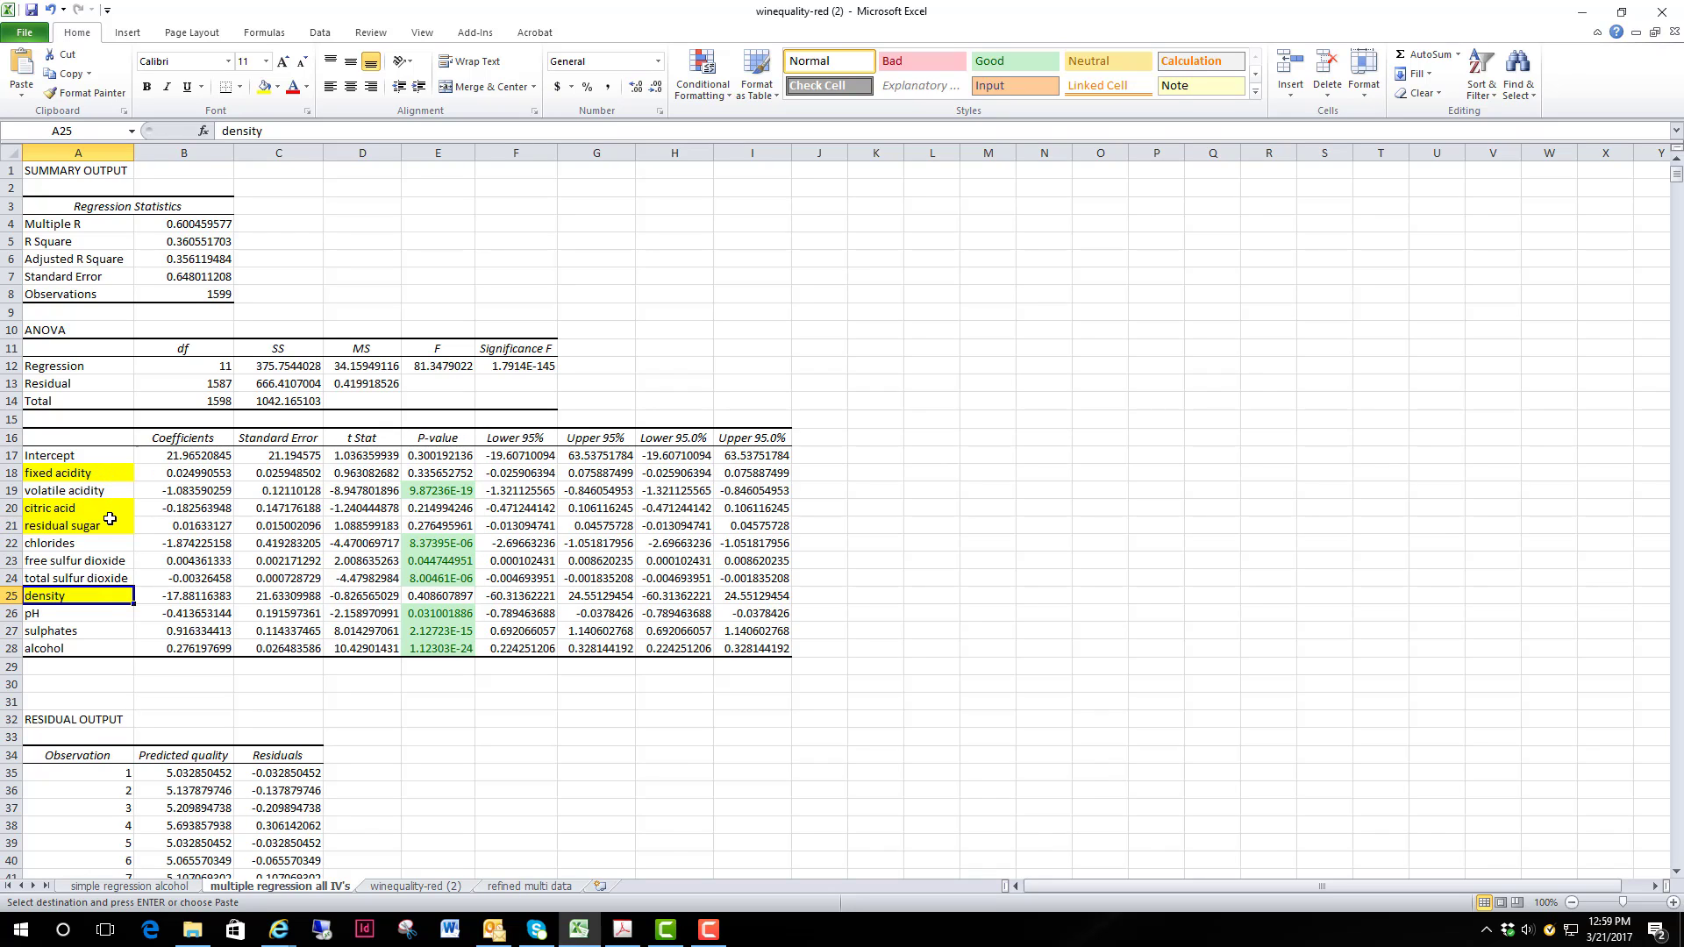
click(557, 888)
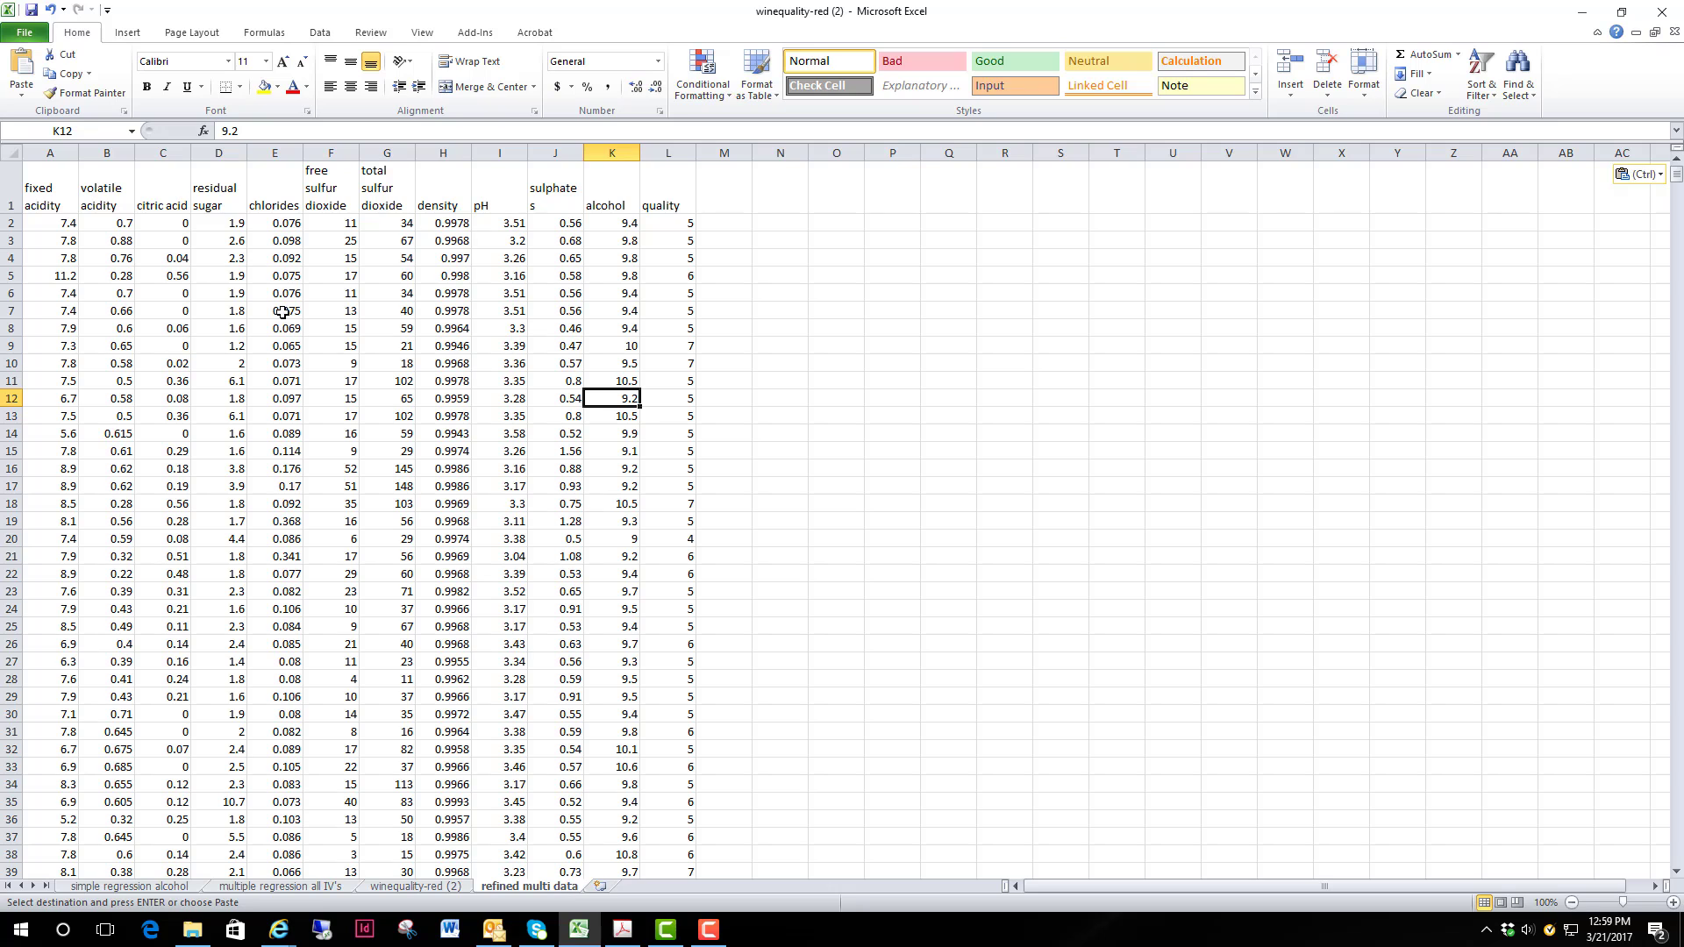
click(321, 888)
click(544, 888)
- Move the fixed acidity column out of the refined data block to column Q
click(43, 147)
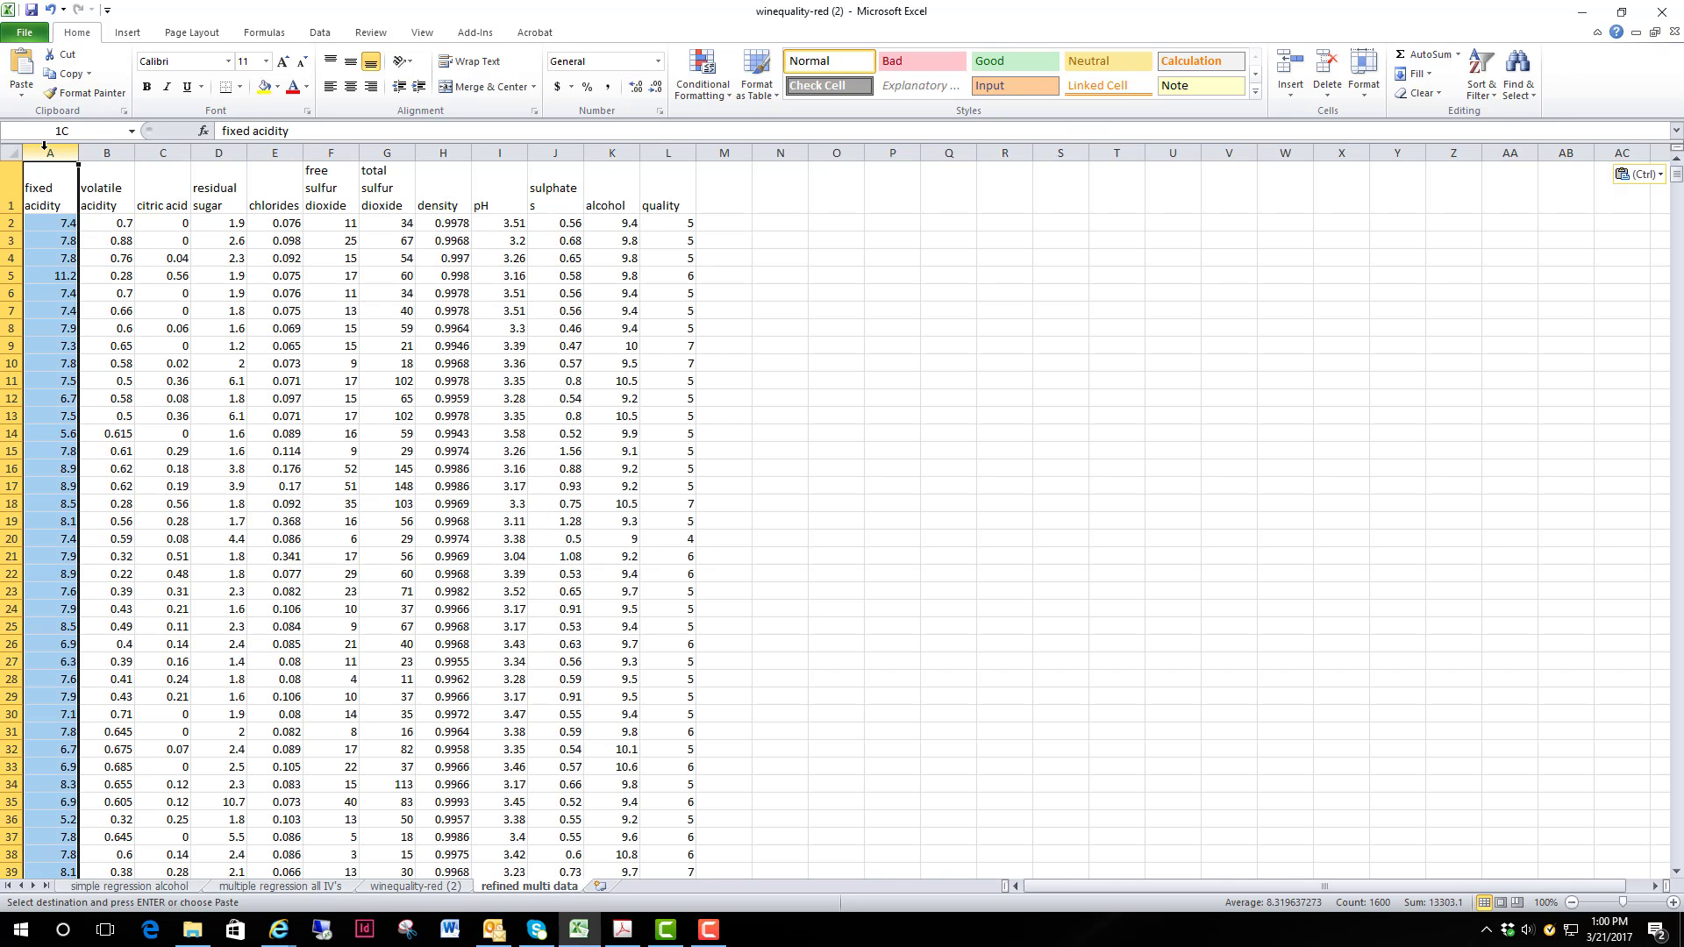
right_click(43, 146)
click(79, 180)
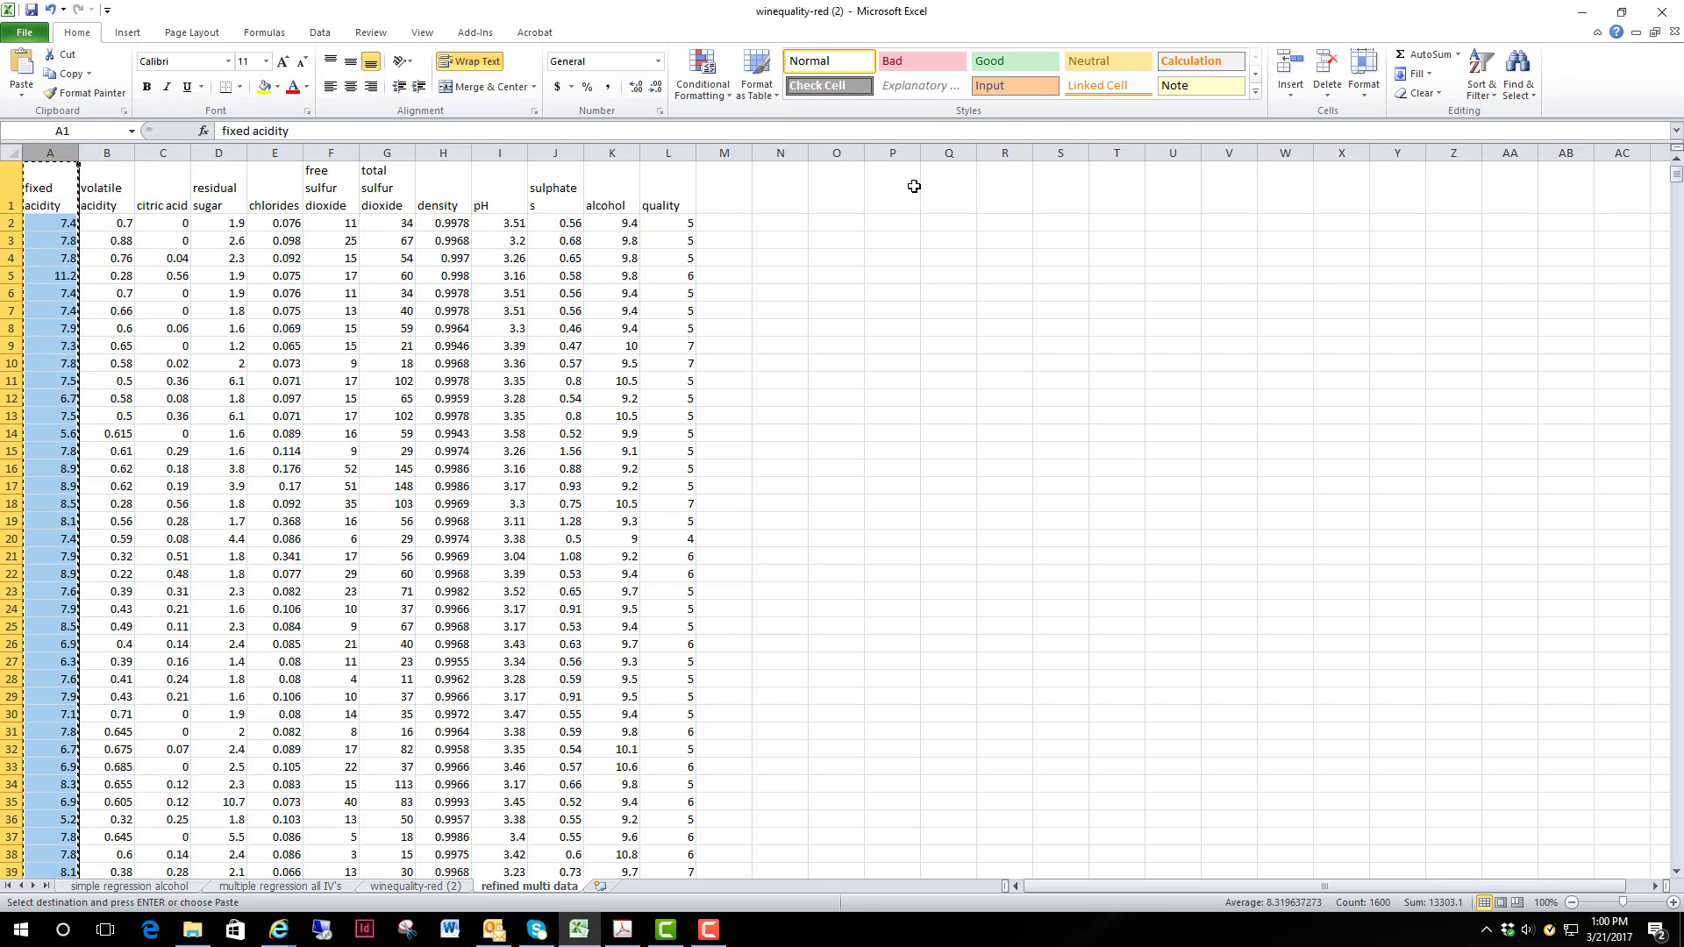
click(955, 186)
right_click(956, 183)
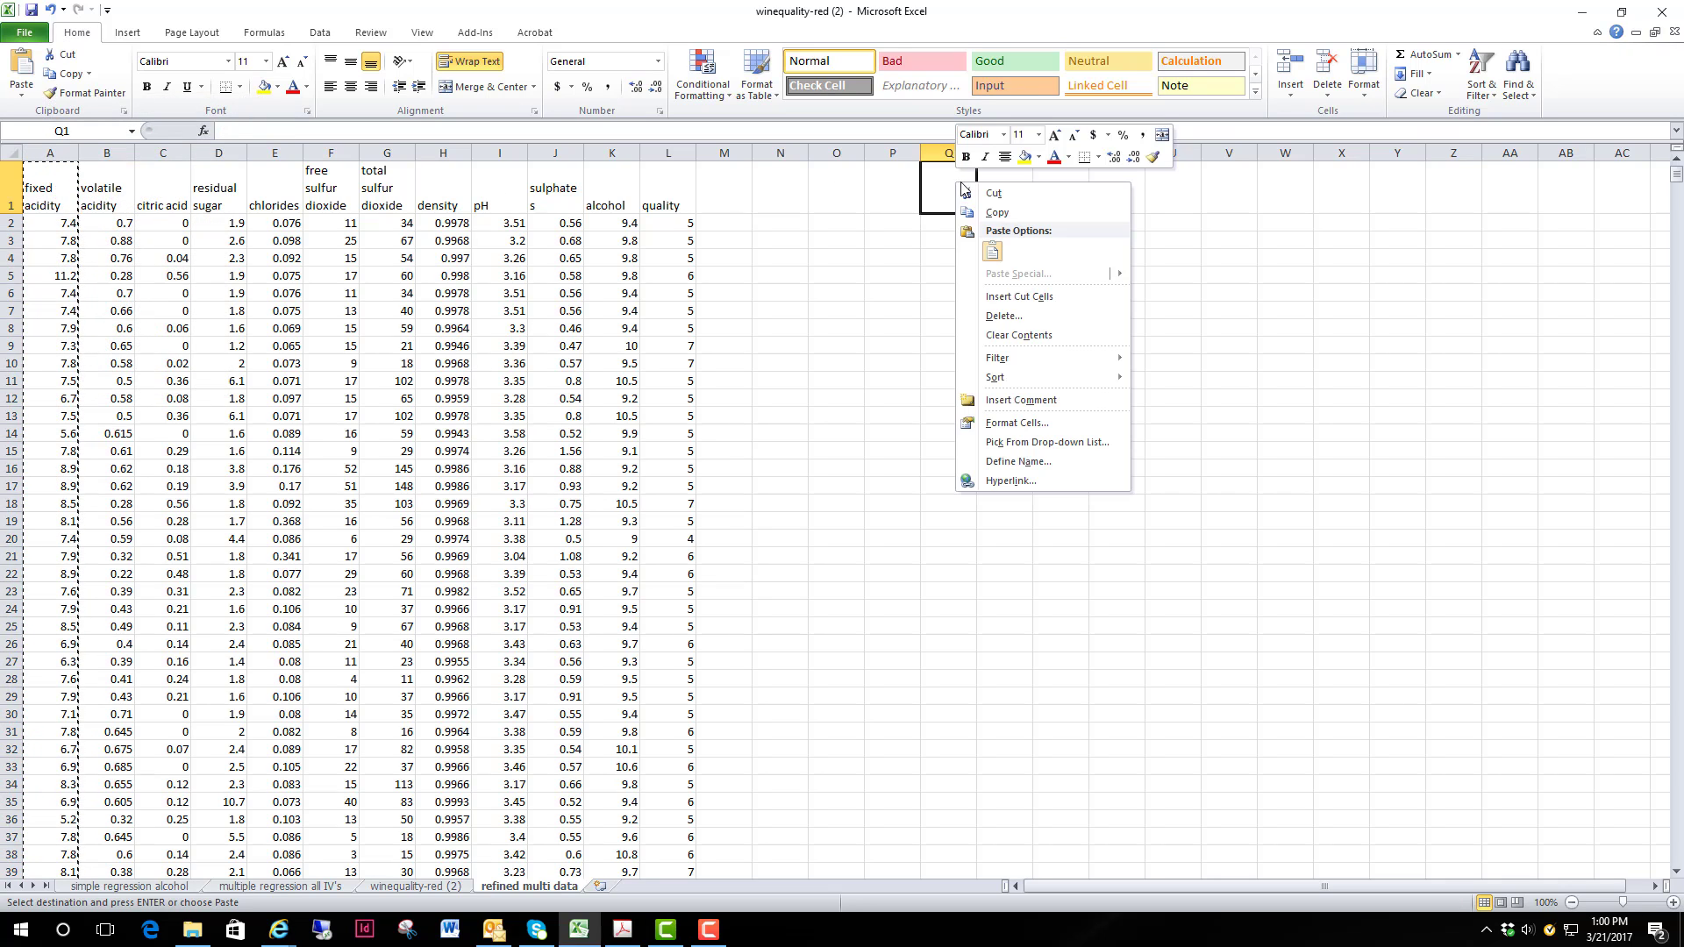
click(994, 253)
- Move the citric acid and residual sugar columns to columns R and S, beside fixed acidity
click(165, 153)
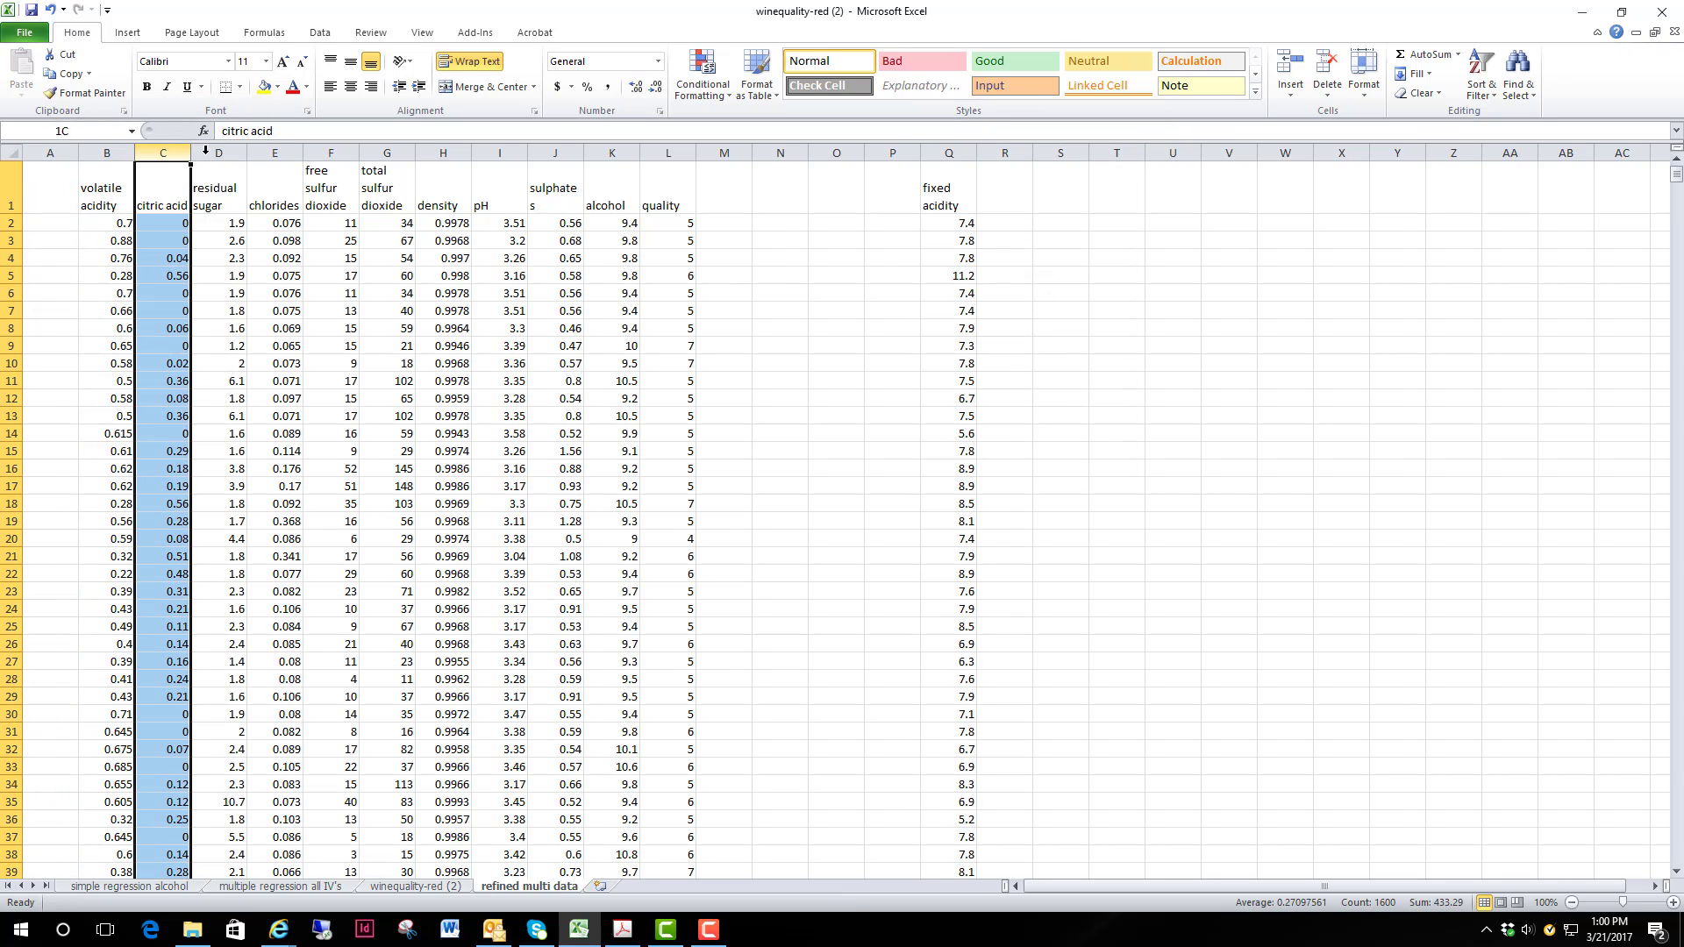
shift+click(206, 151)
right_click(235, 156)
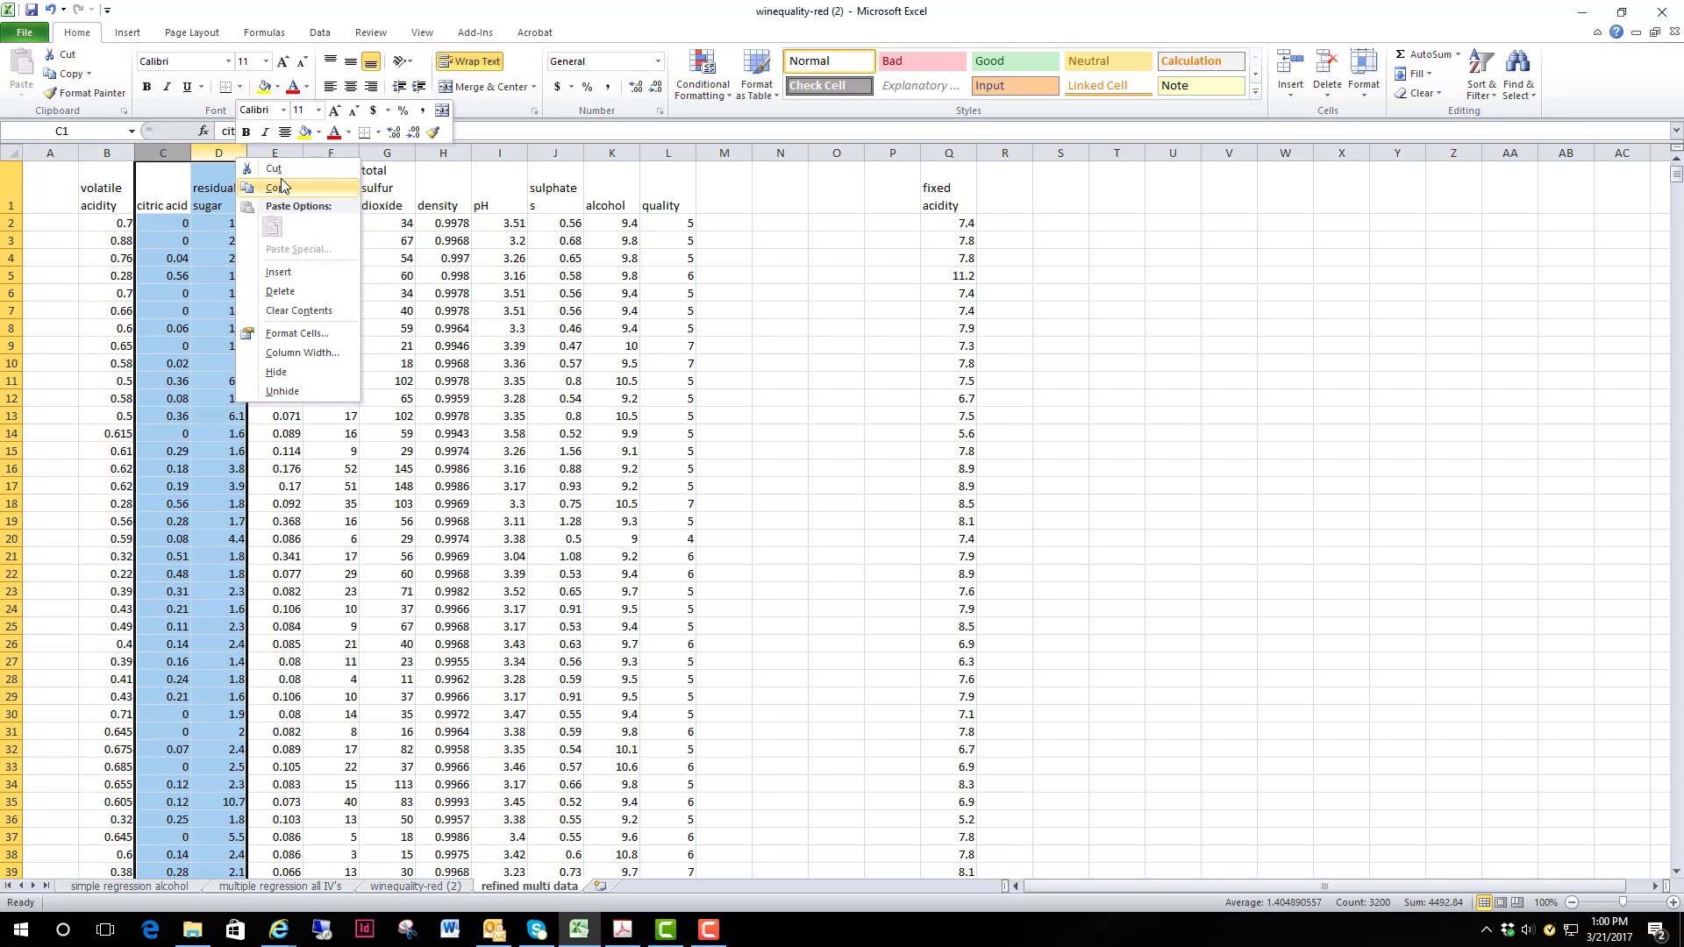
click(279, 168)
right_click(1018, 202)
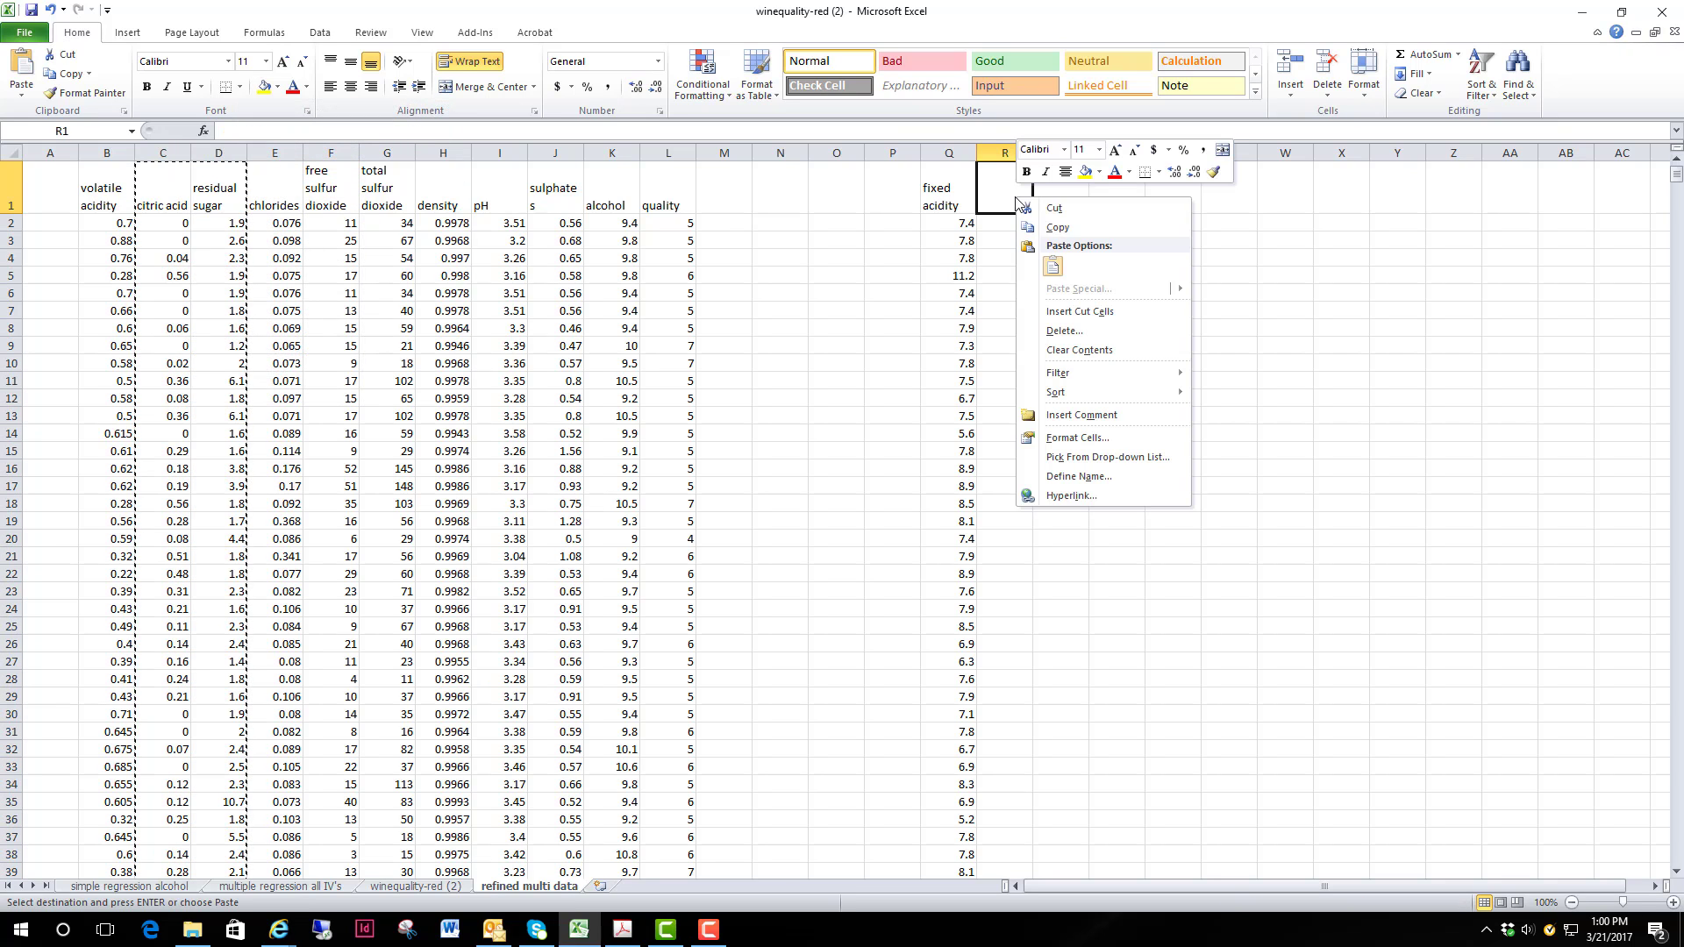
click(1053, 266)
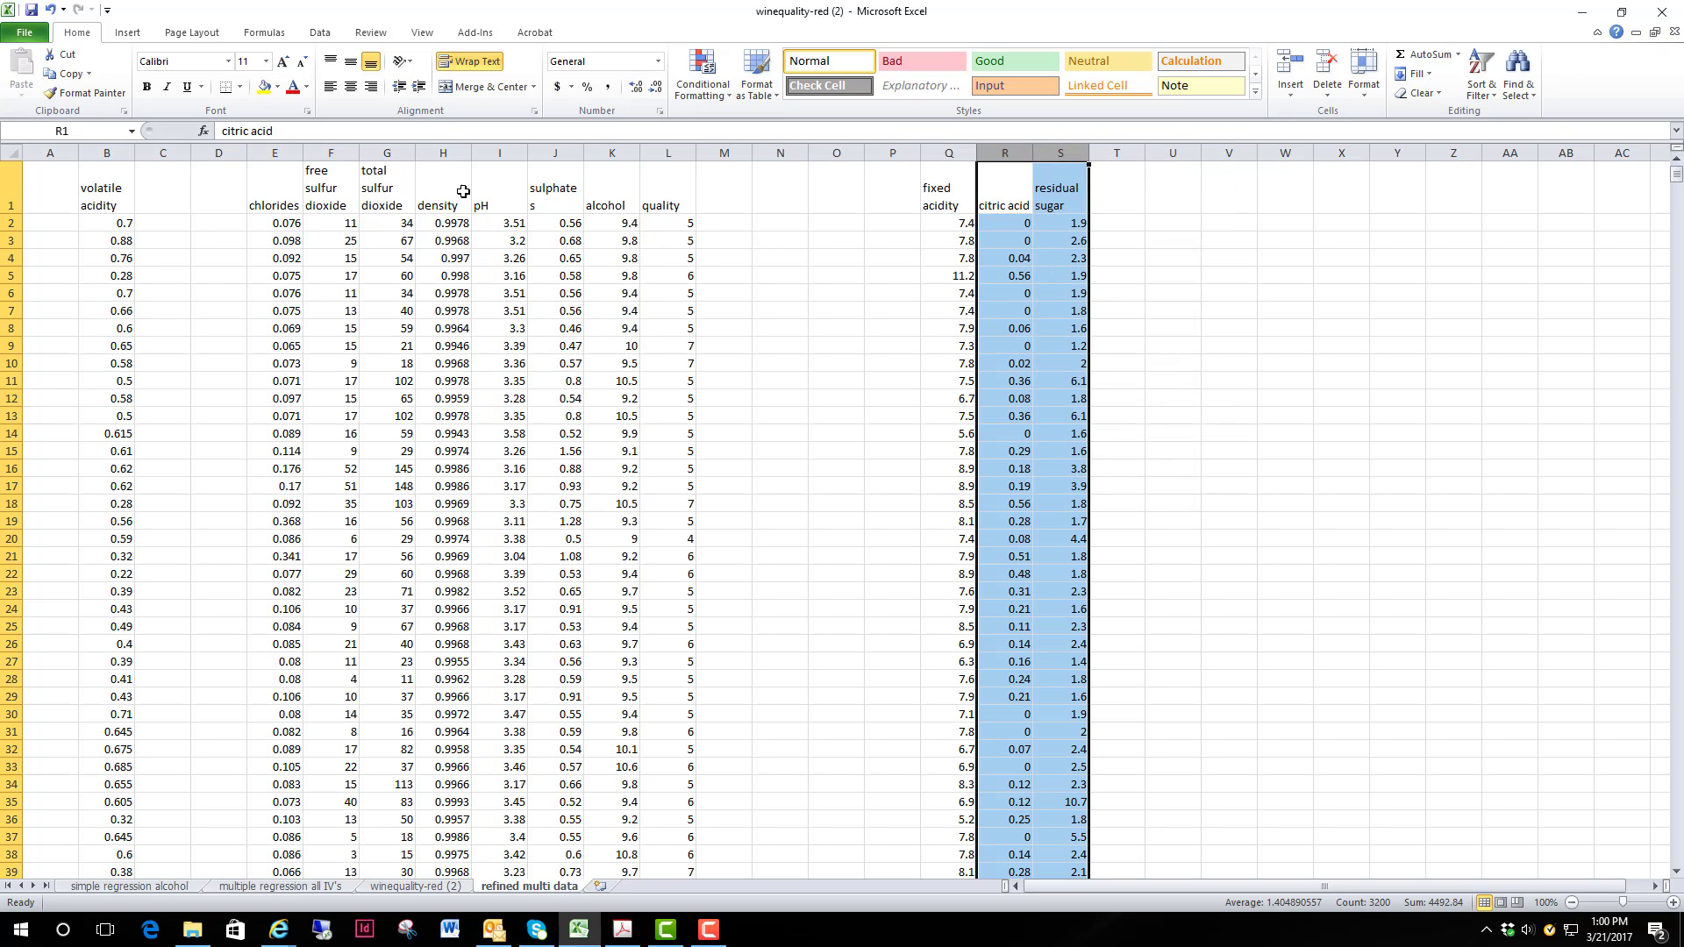
- Move the density column out of the refined data block to column T, beside residual sugar
click(454, 150)
right_click(454, 150)
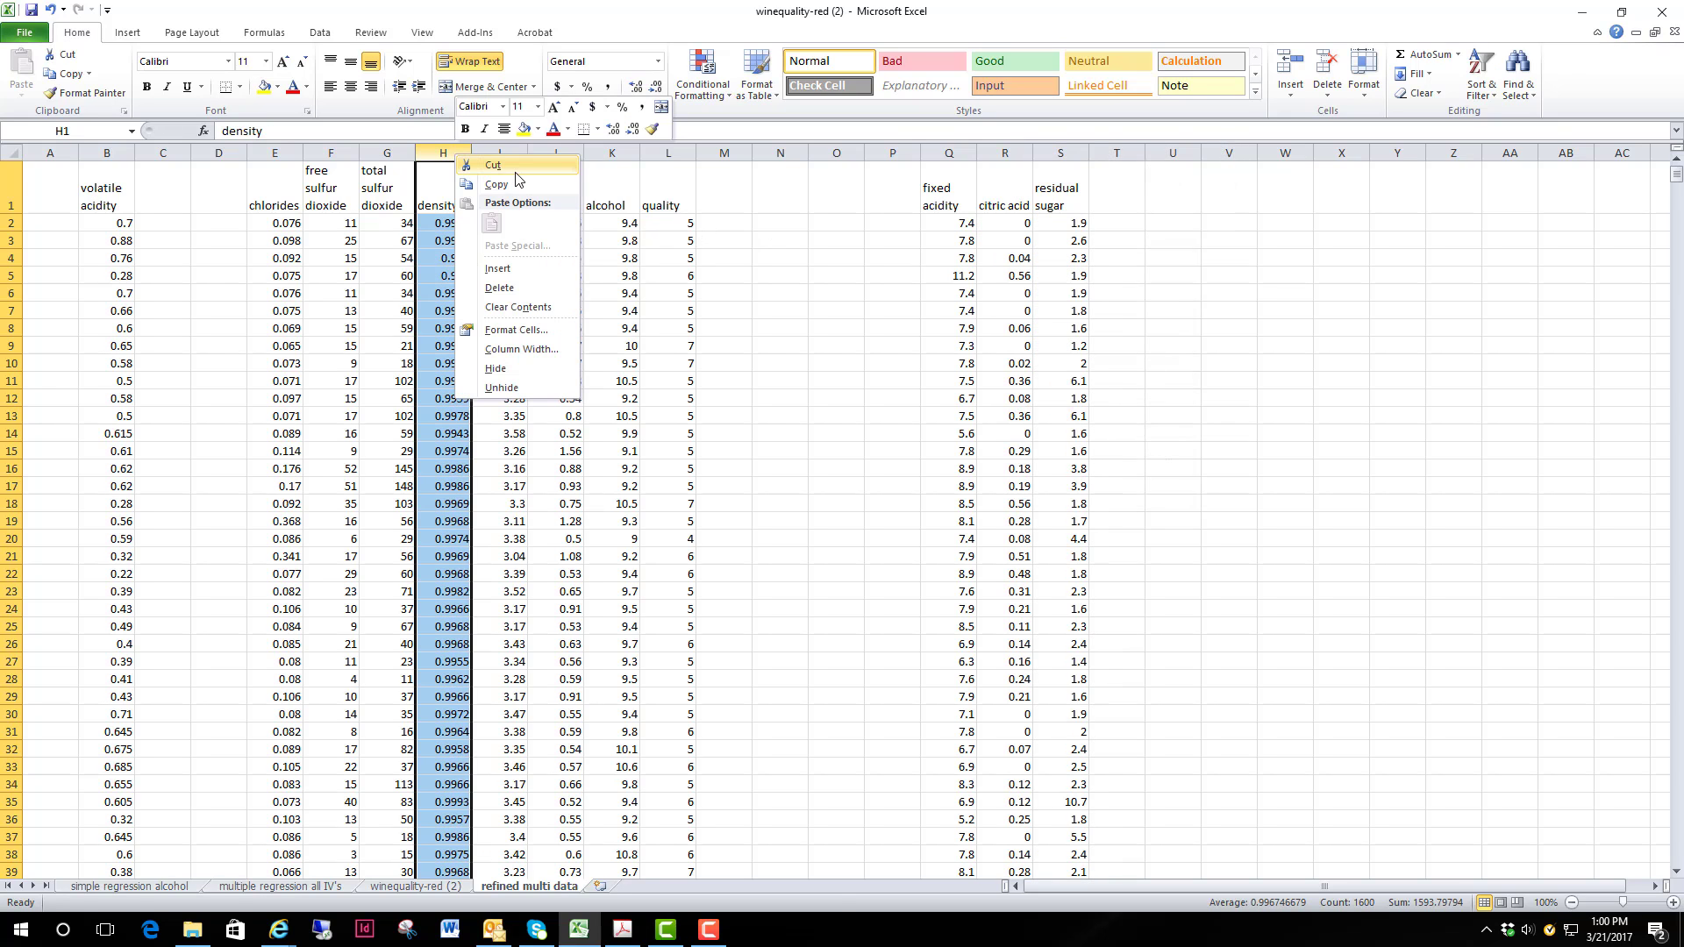
click(492, 165)
scroll(1128, 192, down, 1)
click(1124, 174)
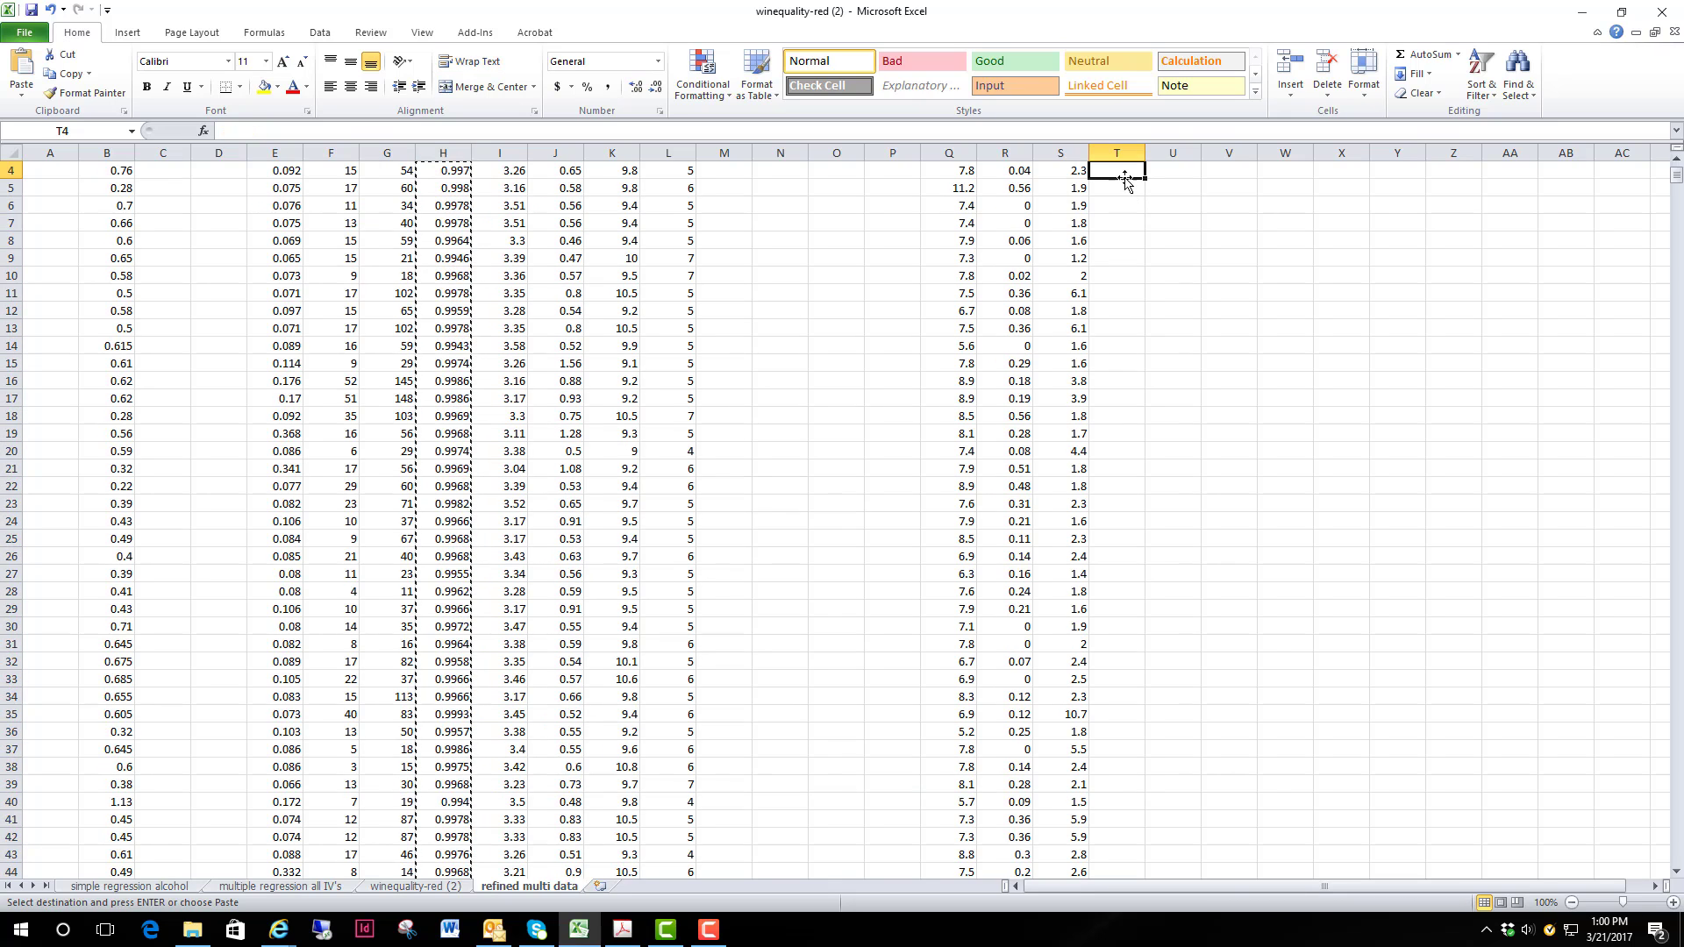
scroll(1667, 210, up, 1)
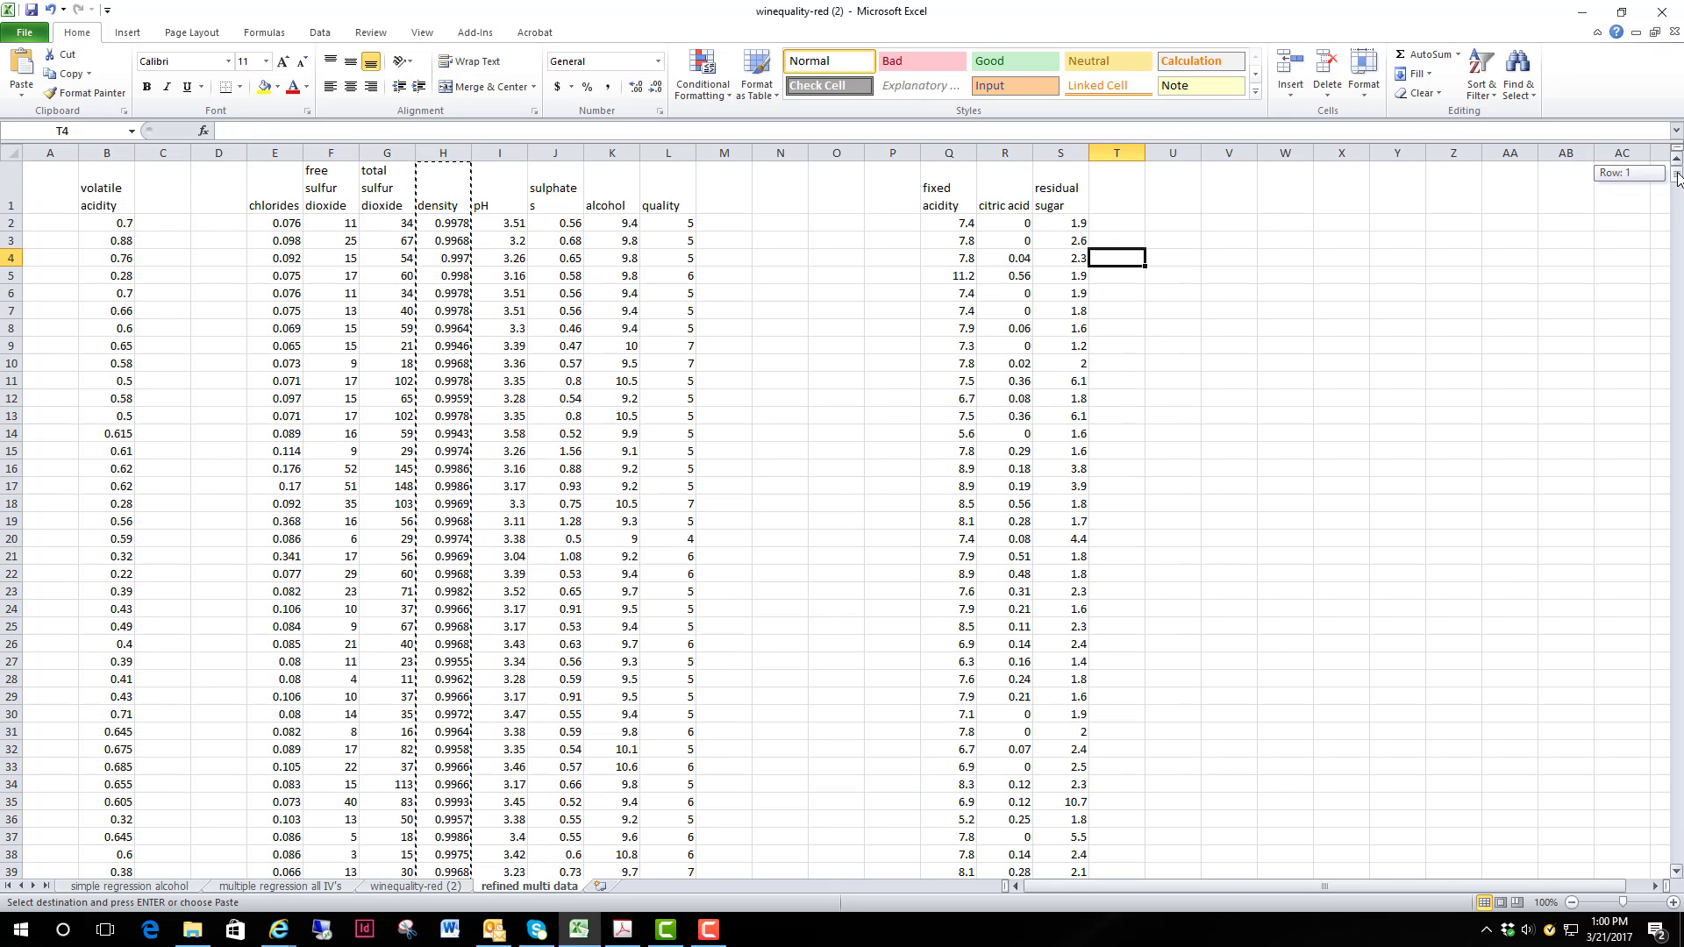
right_click(1134, 186)
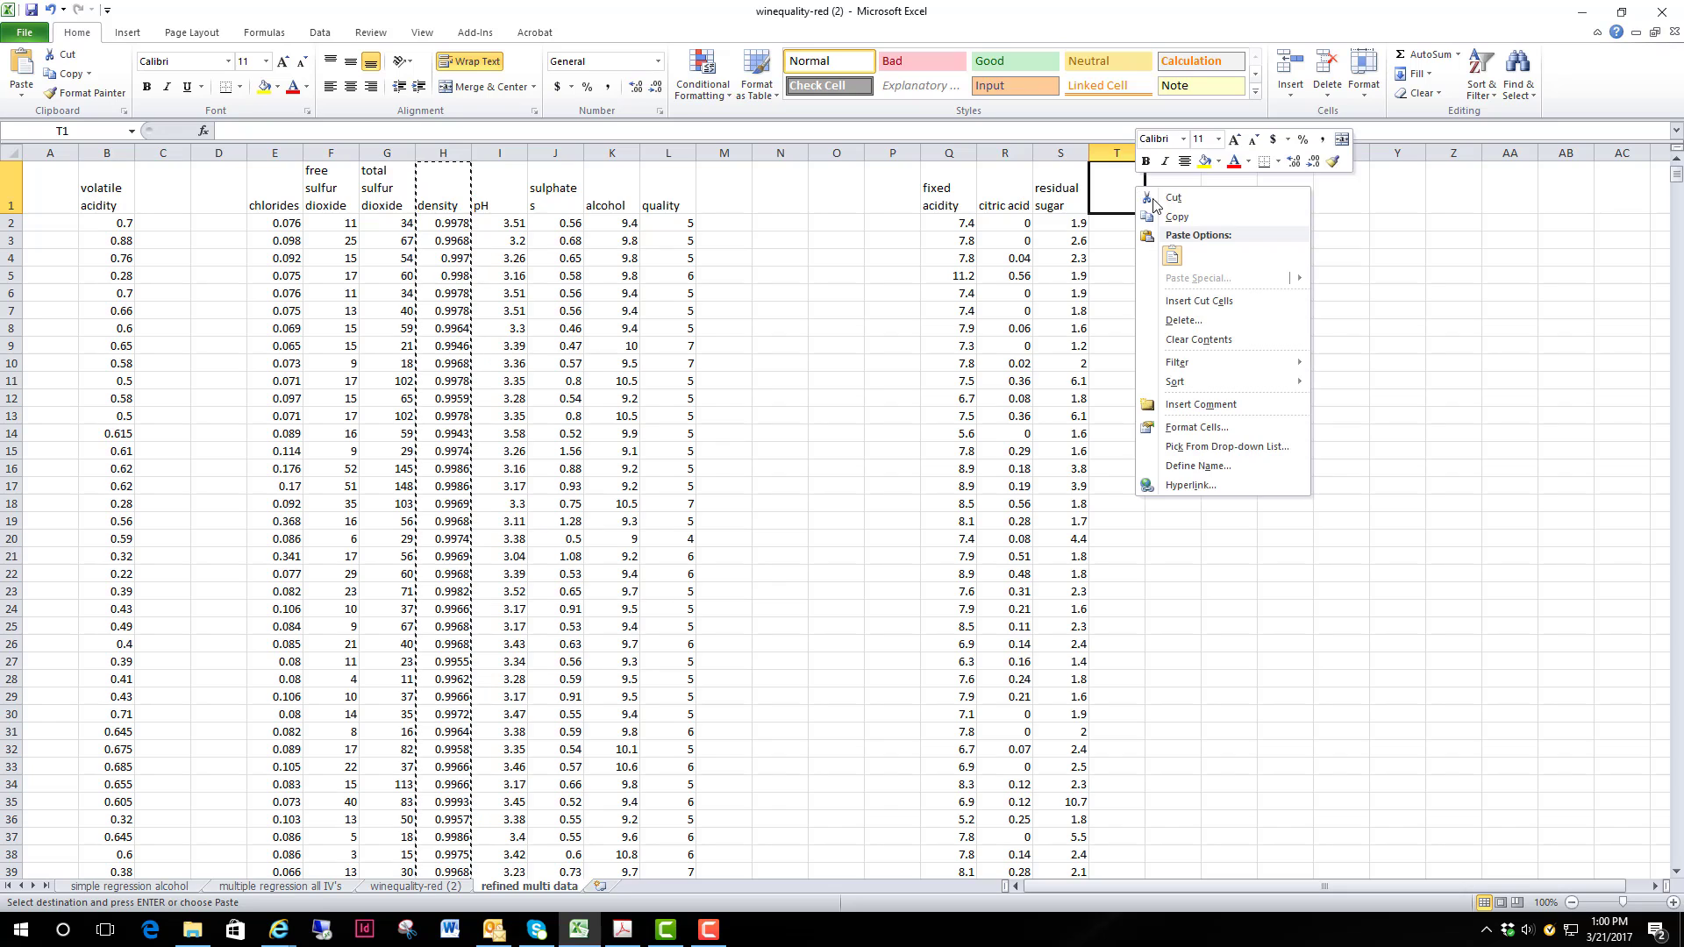
click(1174, 259)
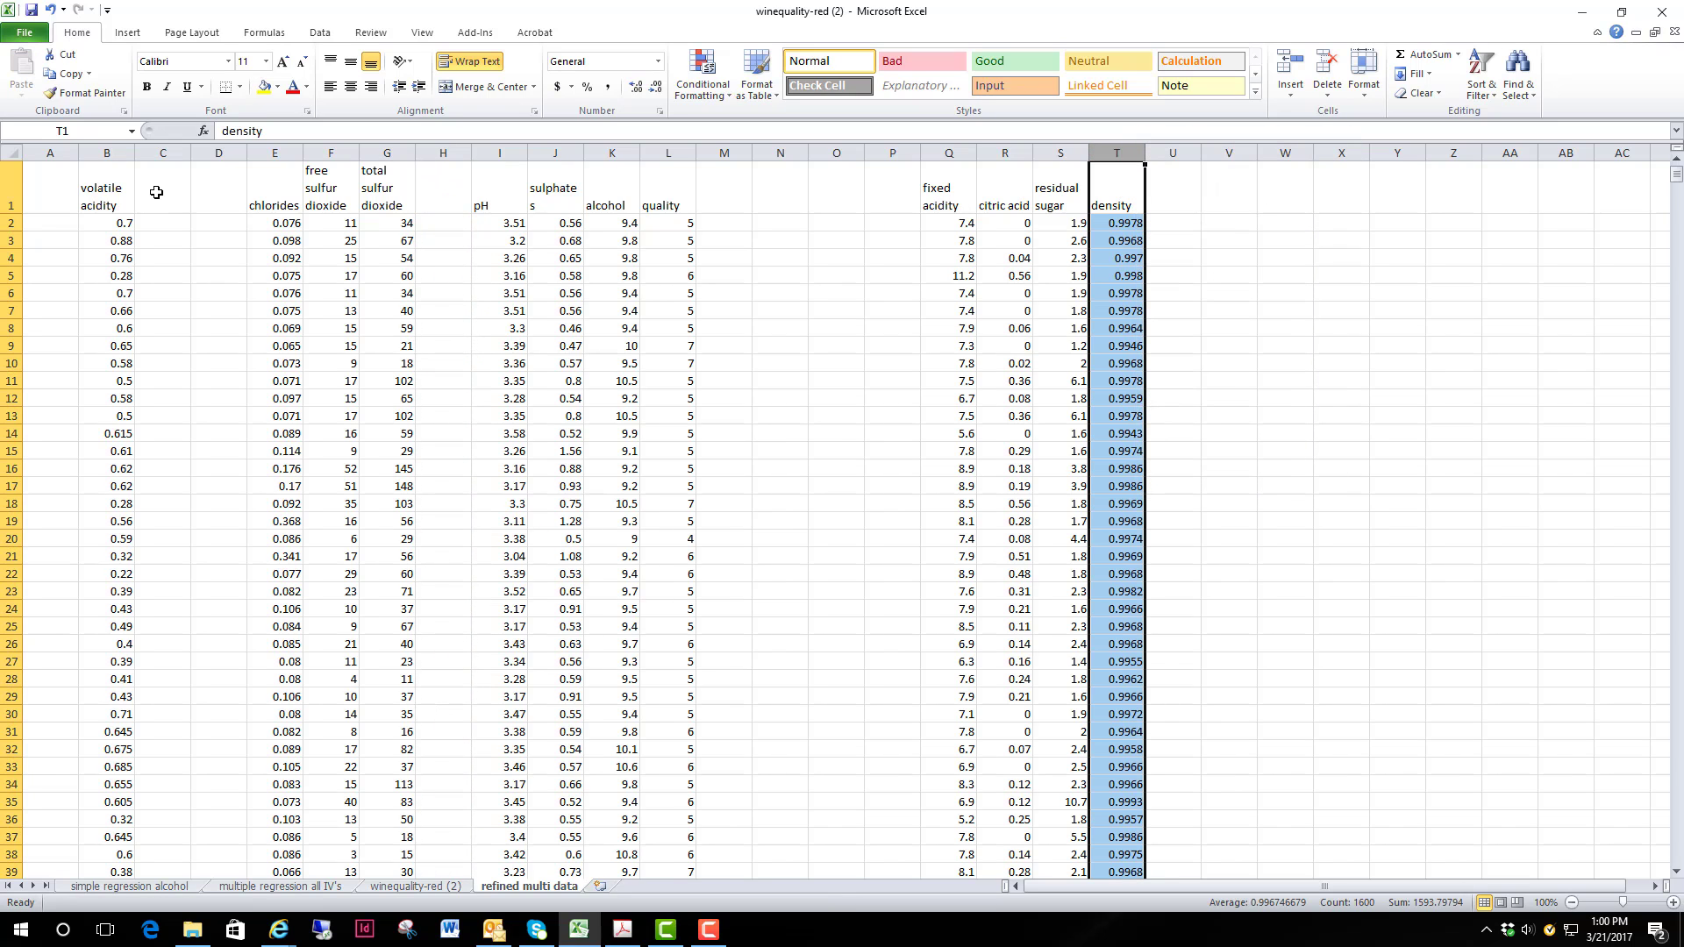
- Delete the empty columns before volatile acidity, between volatile acidity and chlorides, and before pH so the remaining variables are contiguous
click(41, 152)
right_click(42, 152)
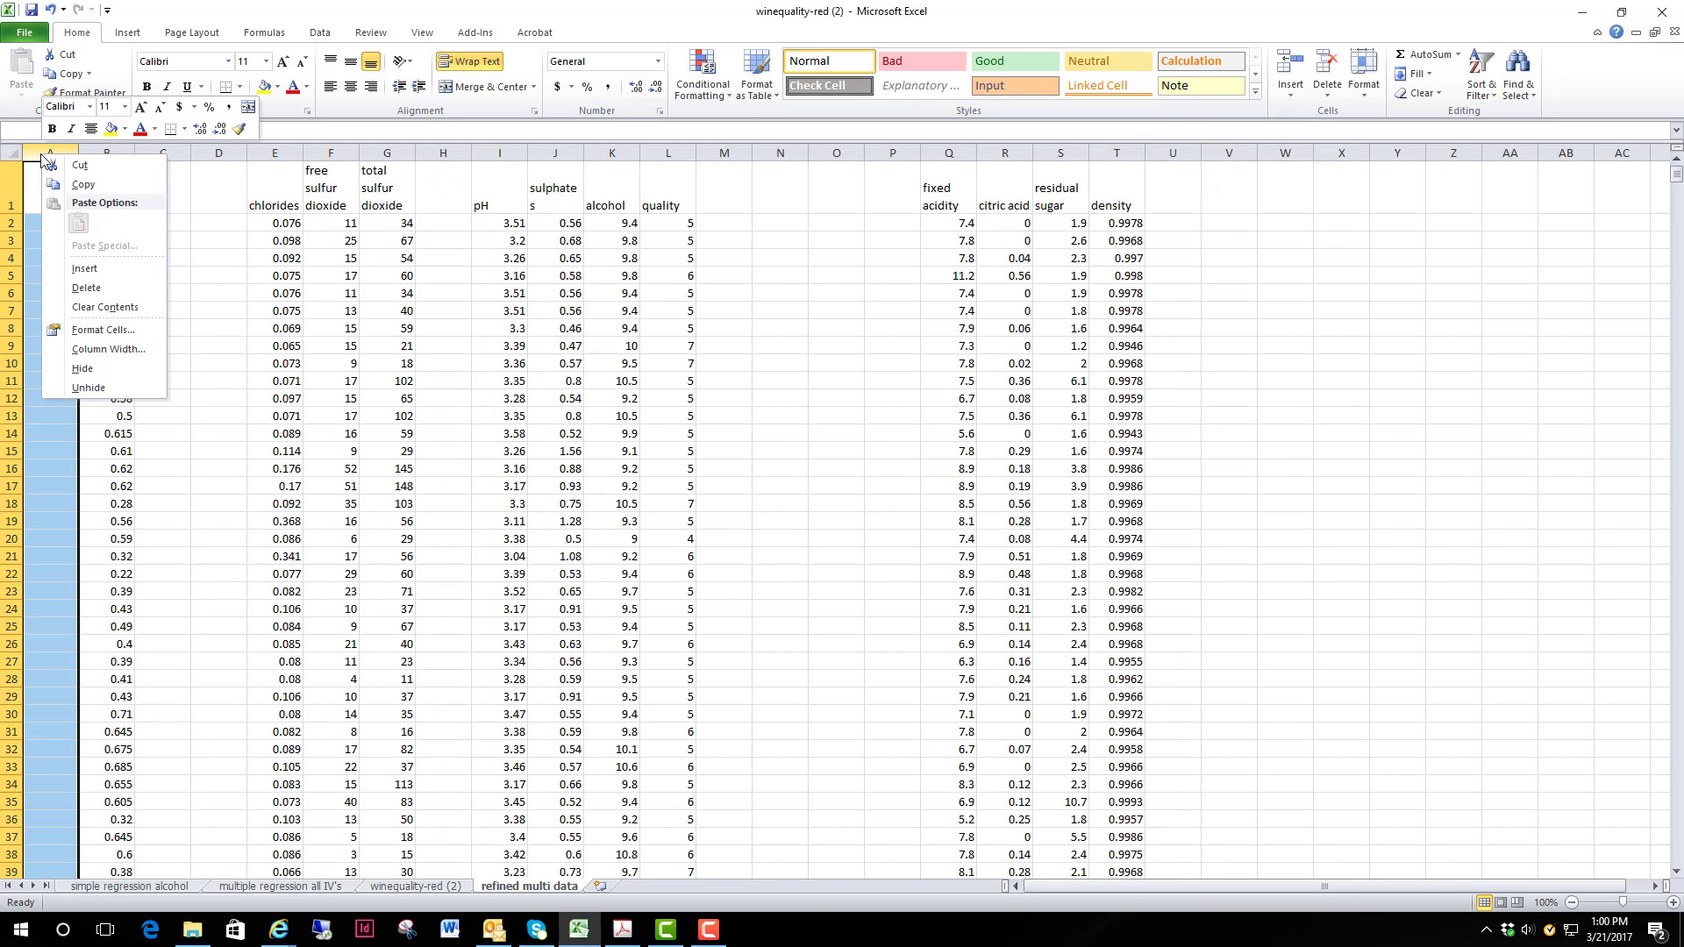
click(91, 290)
drag(124, 152, 165, 152)
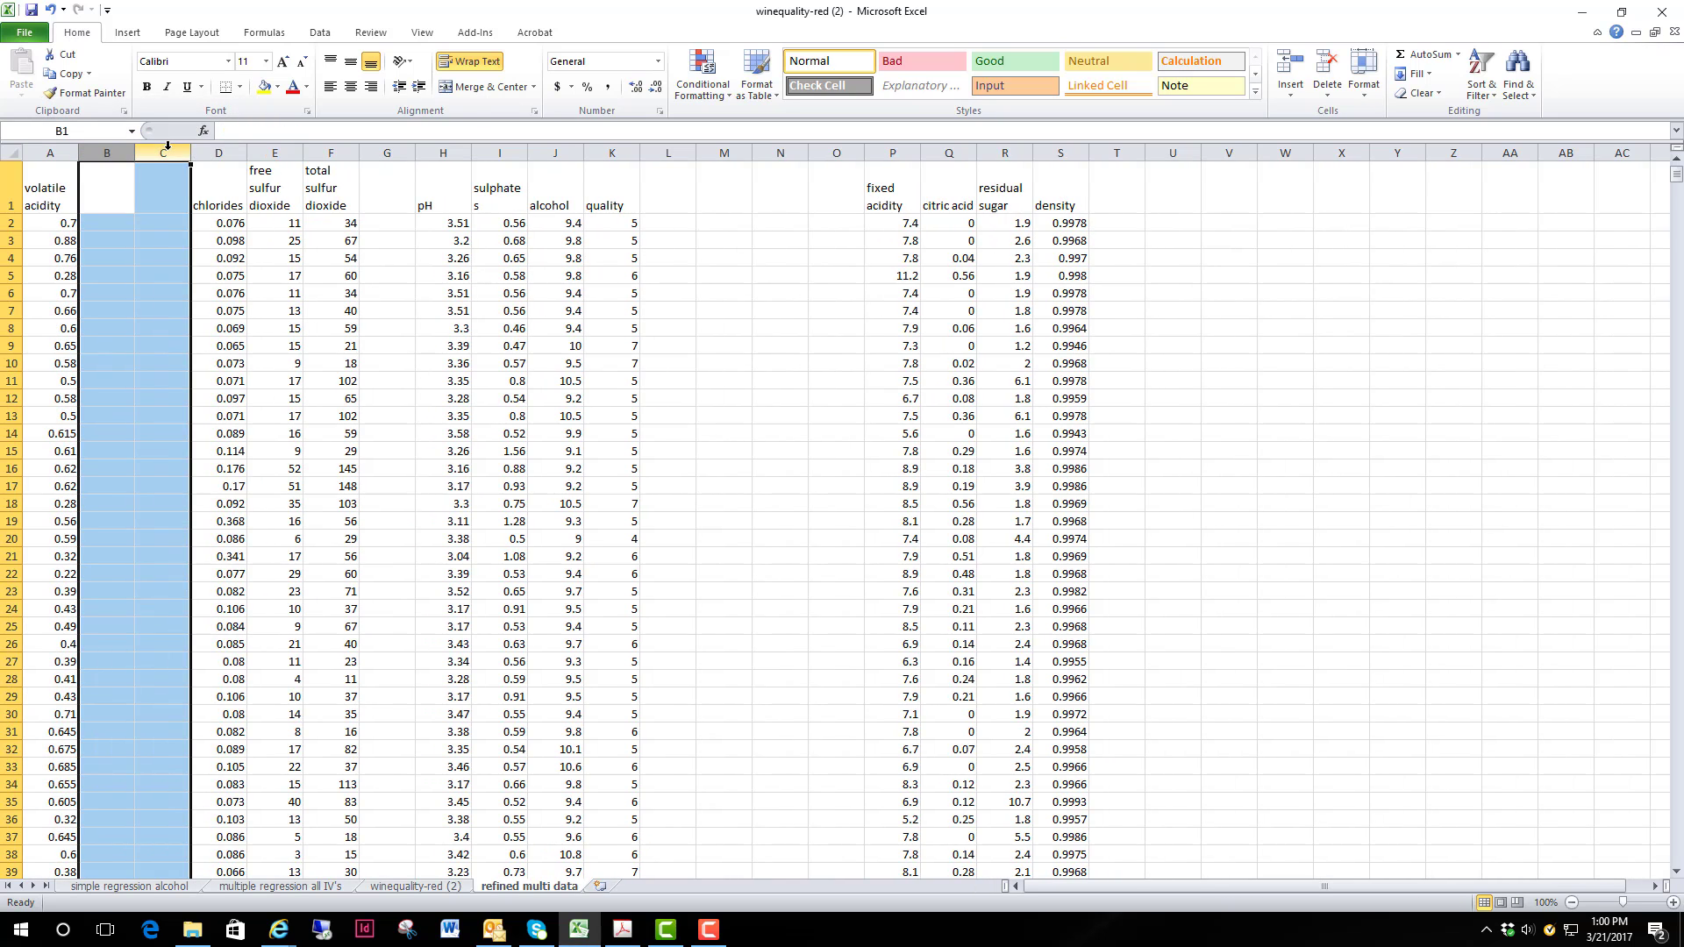
right_click(166, 152)
click(217, 284)
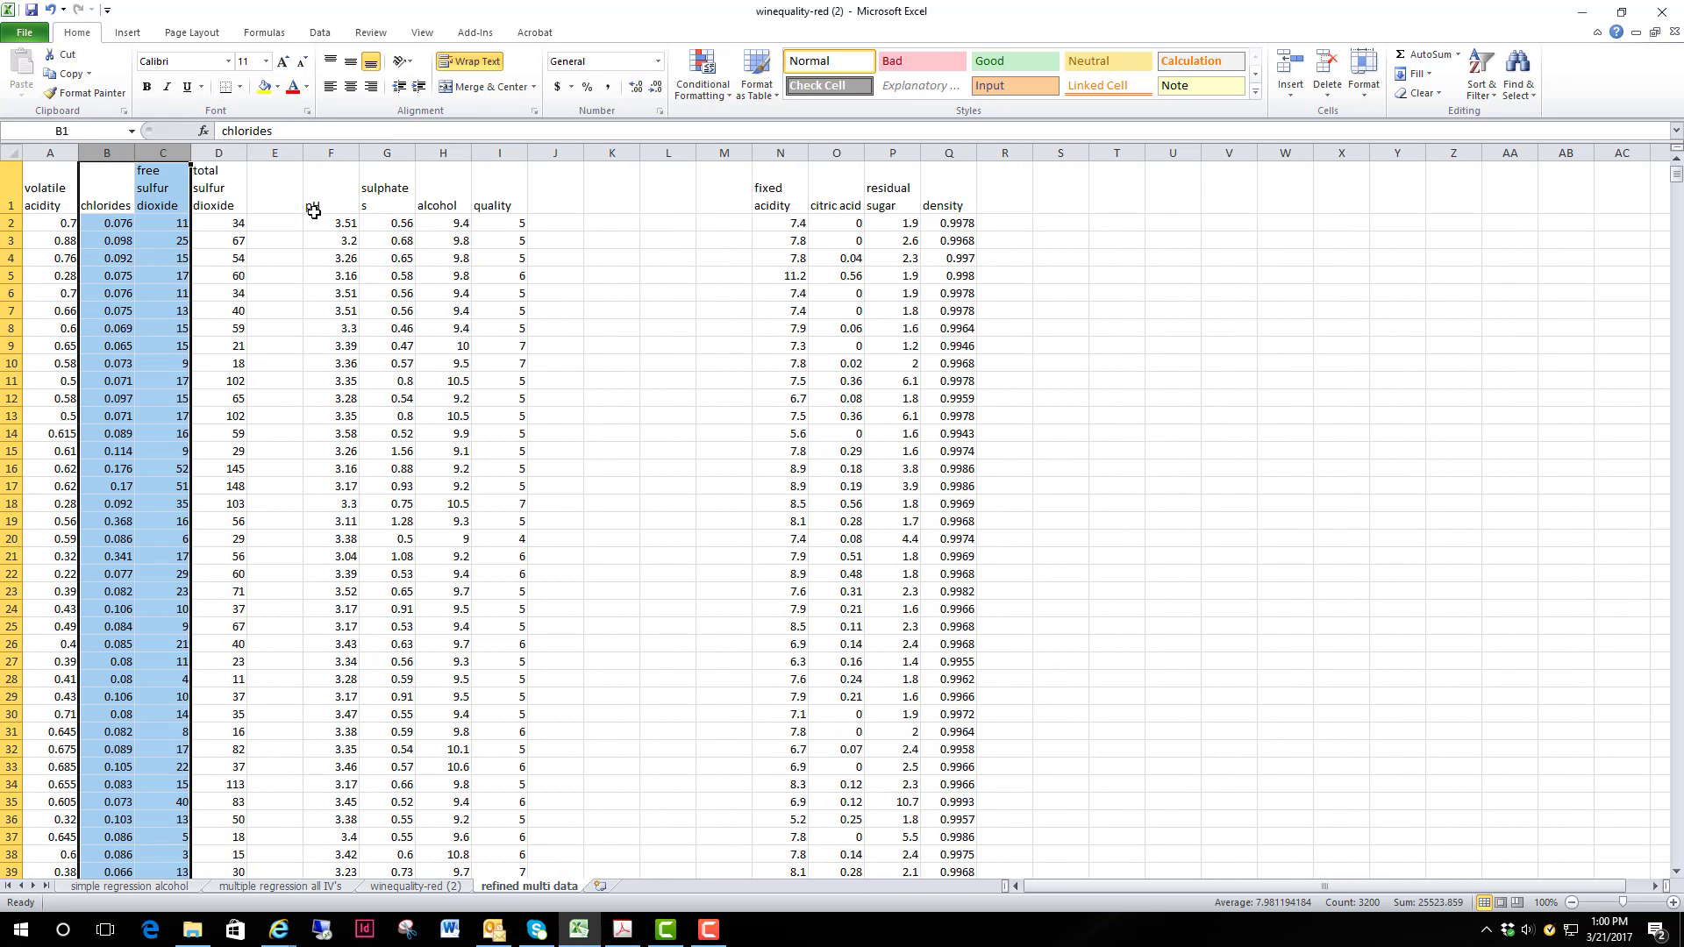
click(279, 152)
right_click(280, 149)
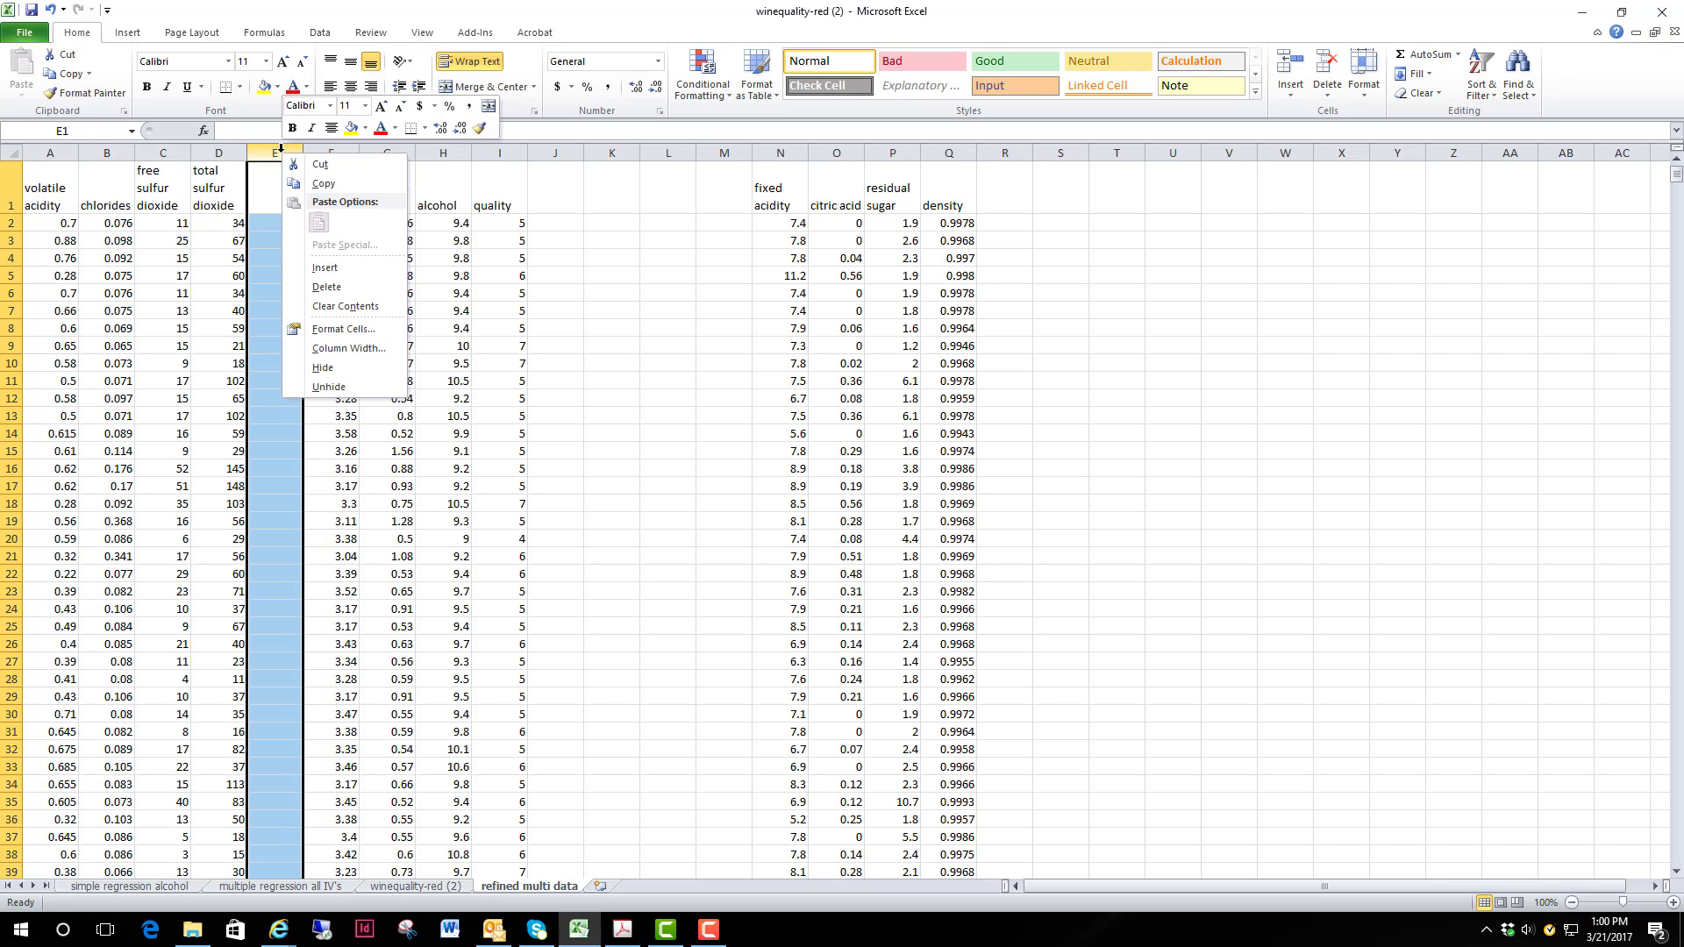
click(337, 291)
click(478, 291)
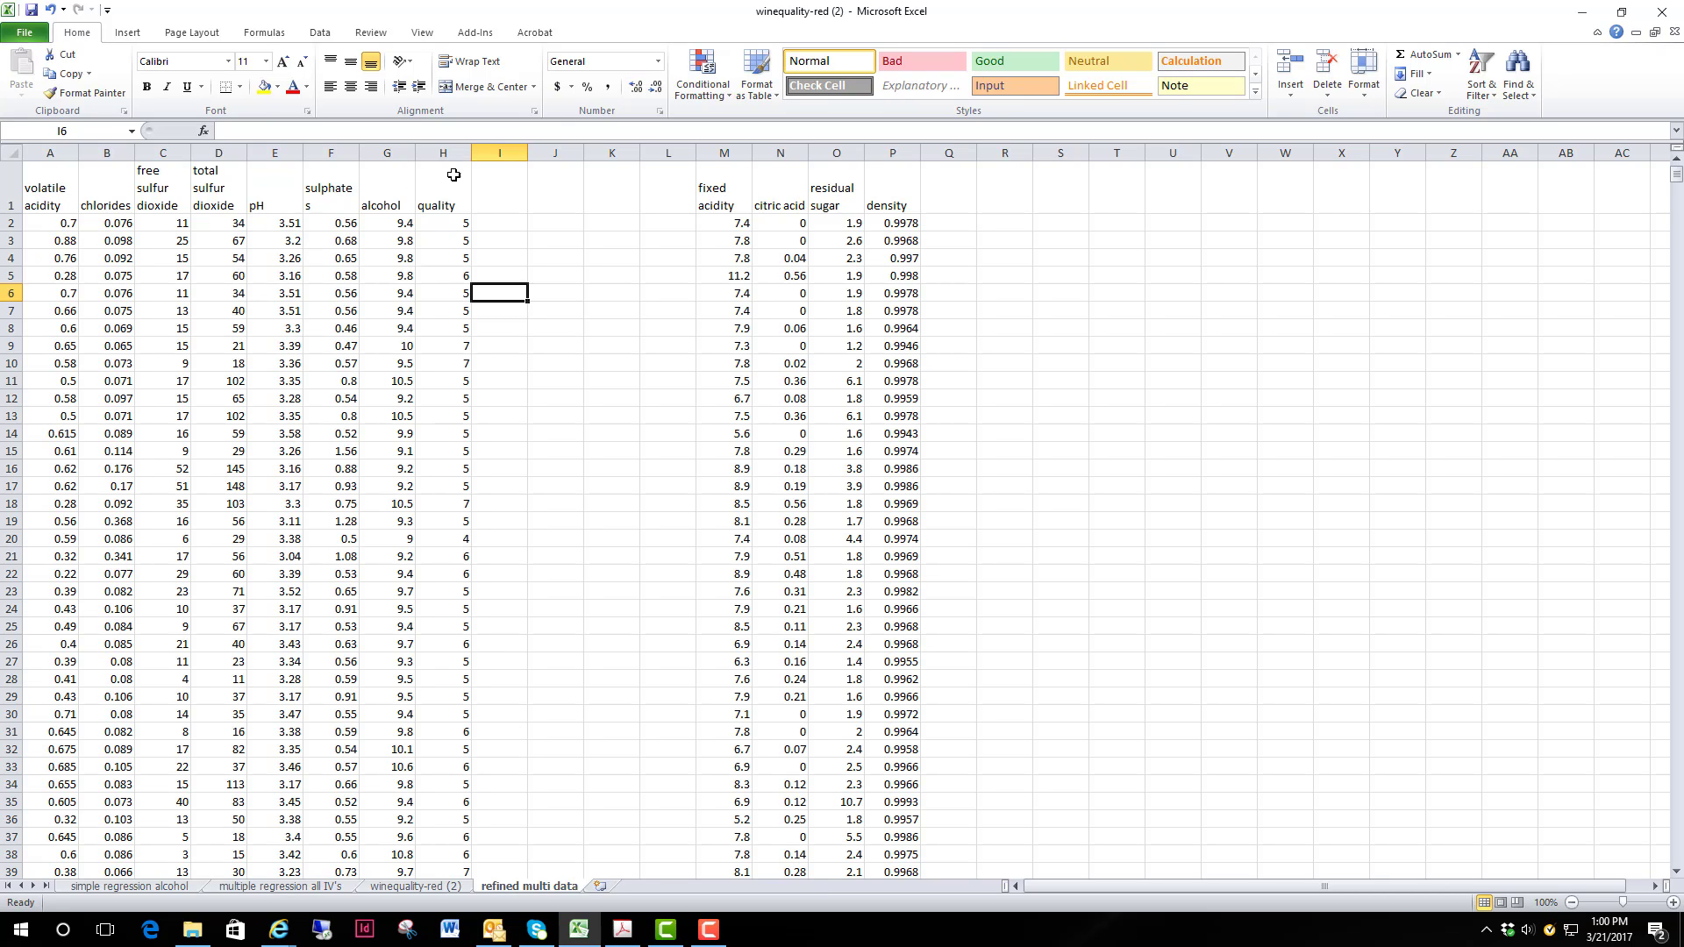
- Start a Regression analysis from the data analysis tools with the quality column, $H$1:$H$1600, as the input Y range
click(321, 35)
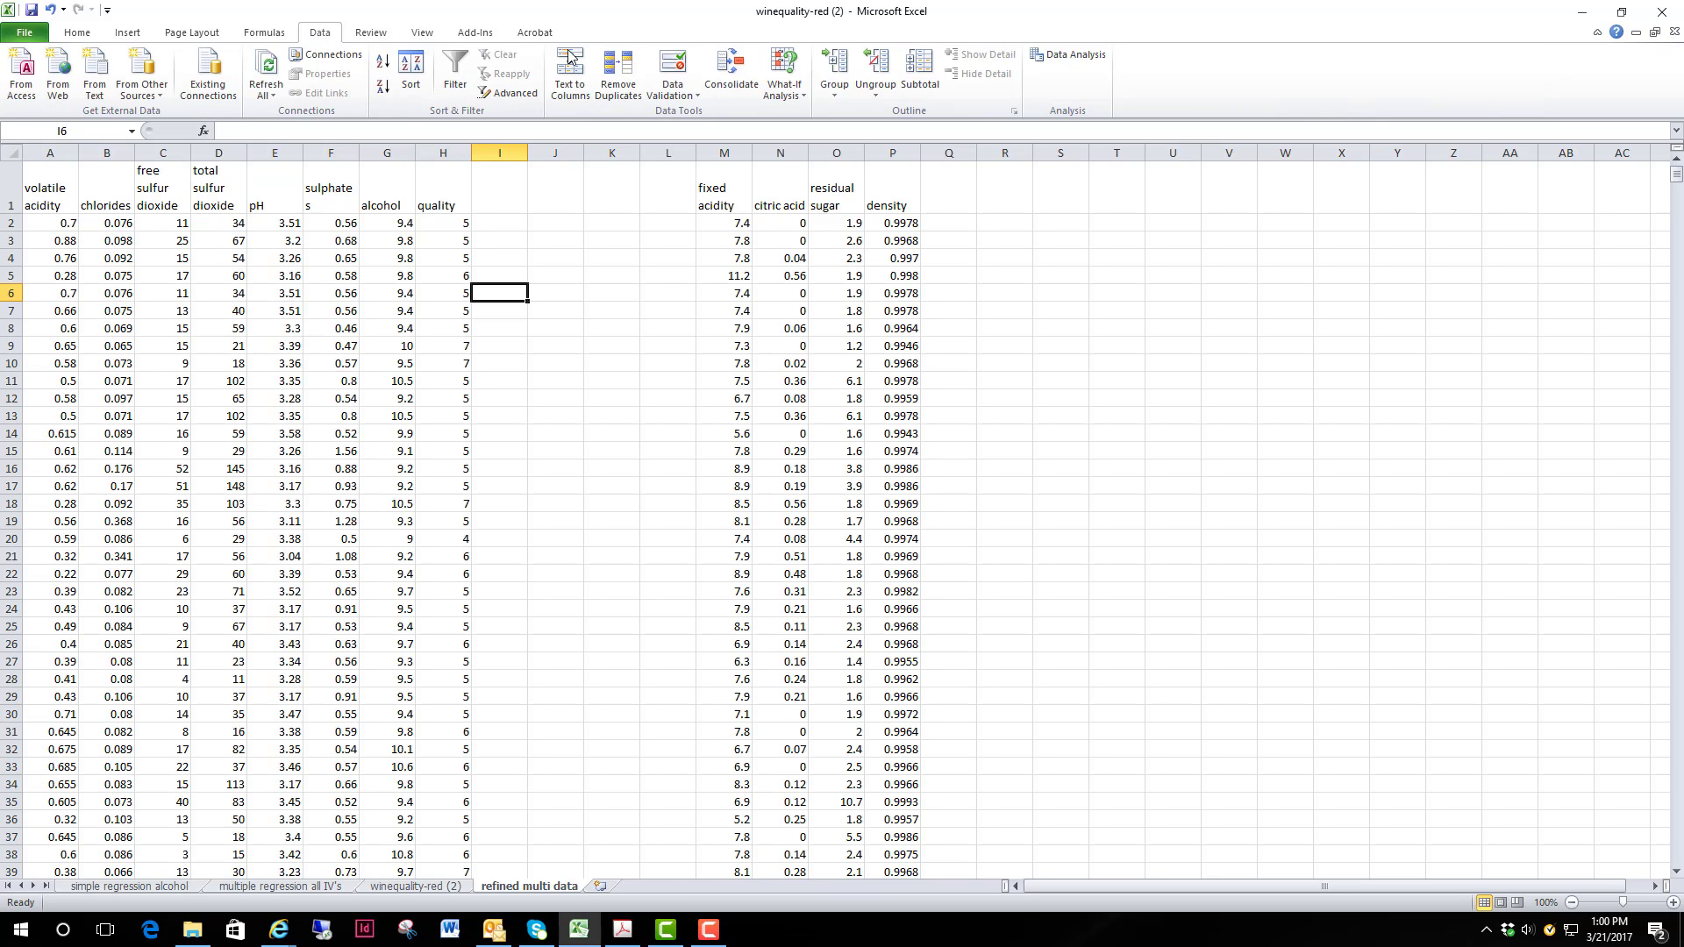
click(1074, 58)
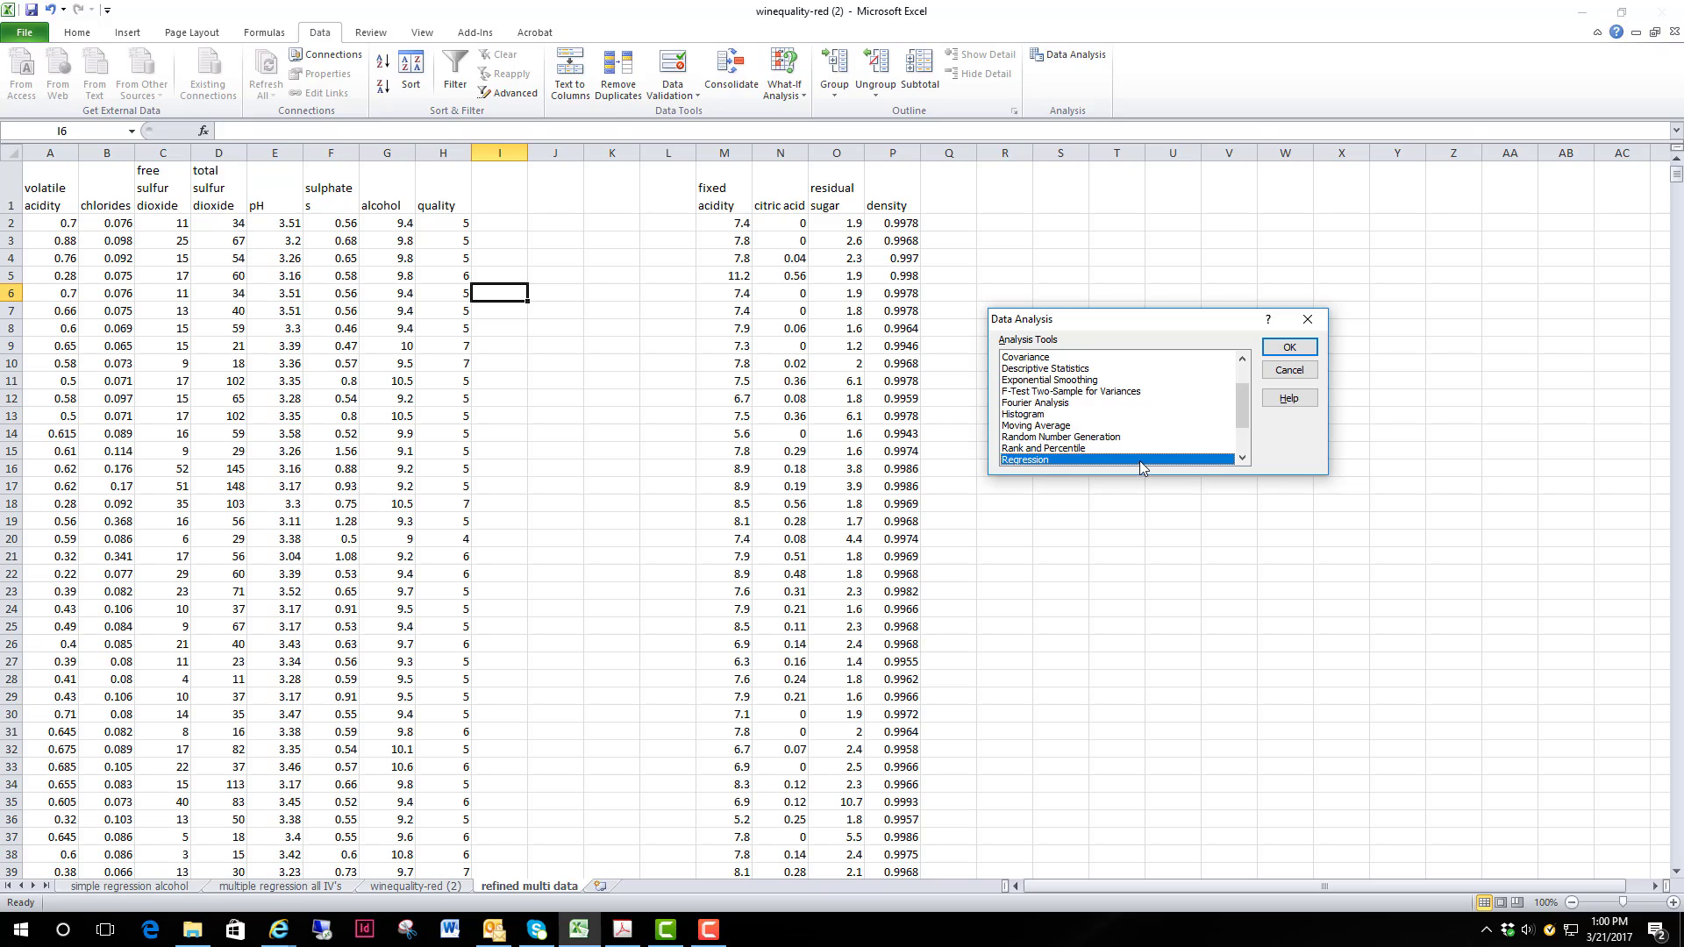
click(1290, 347)
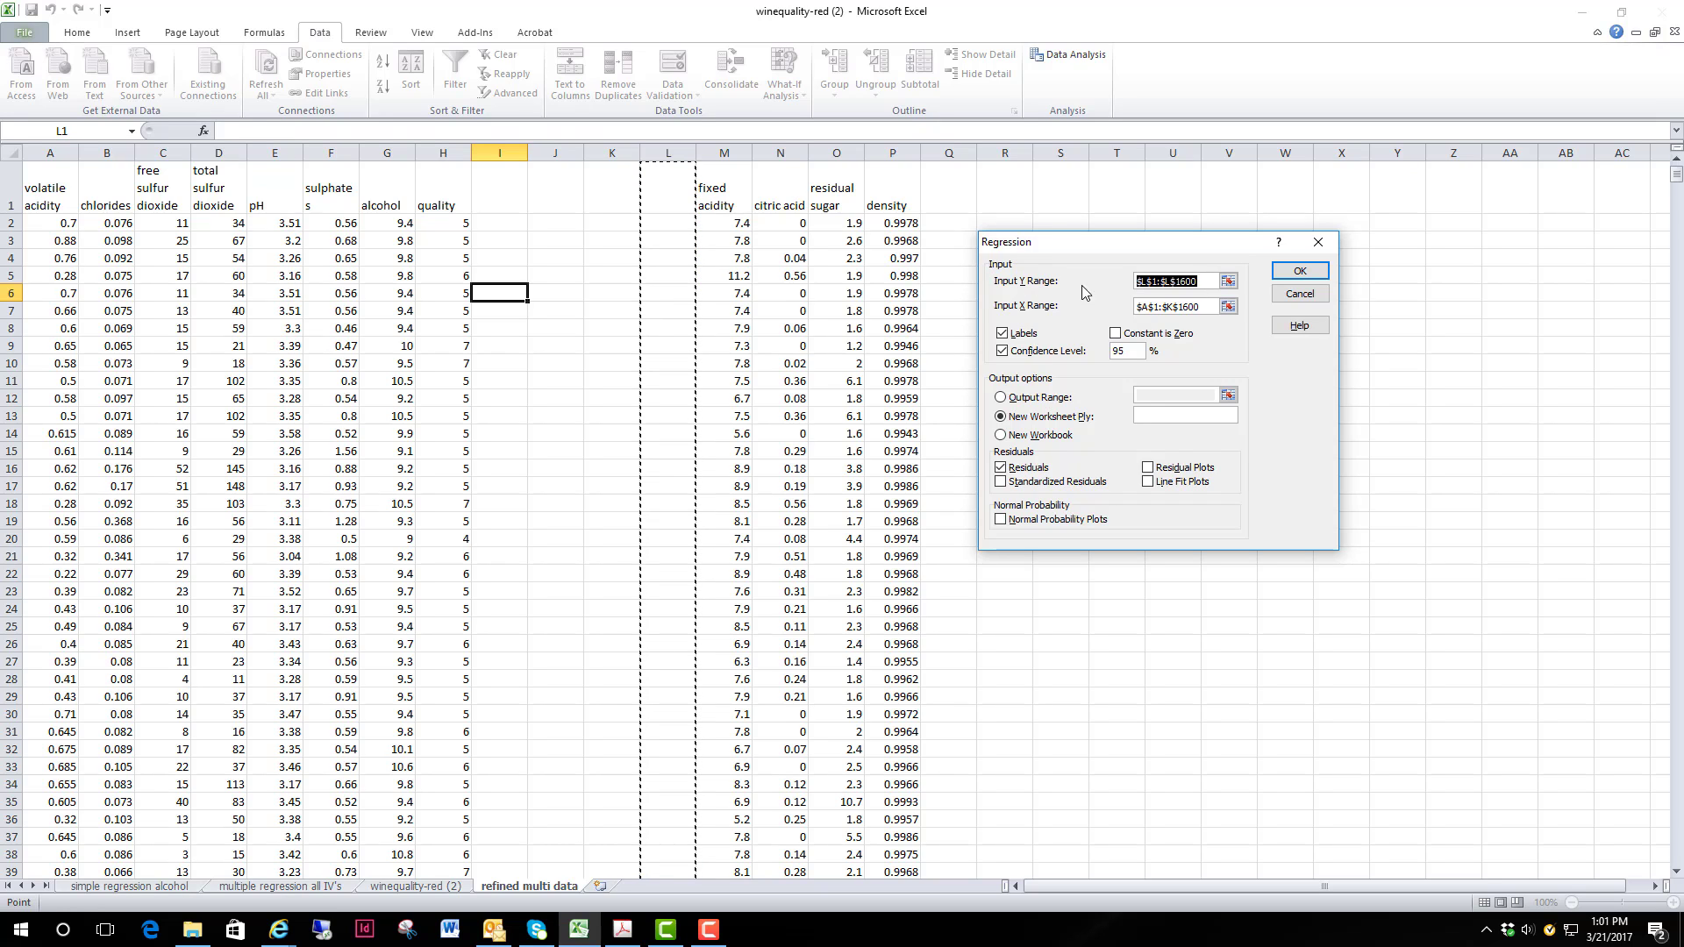
drag(1193, 282, 1092, 282)
key(Delete)
drag(445, 189, 448, 296)
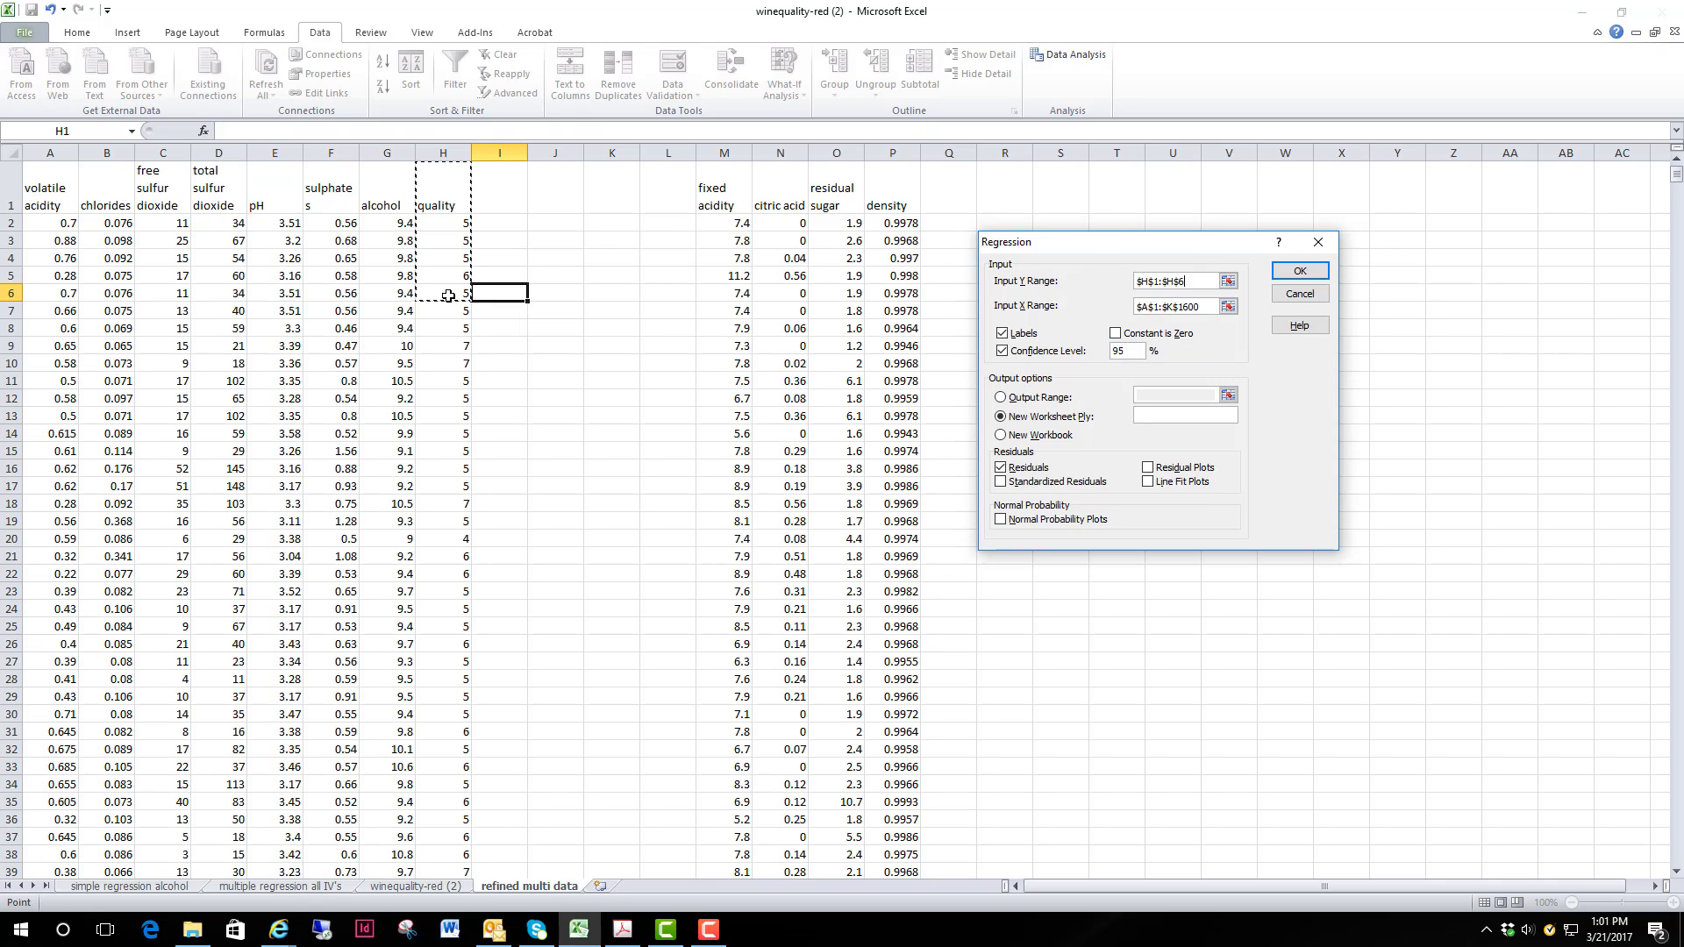
key(ctrl+shift+Down)
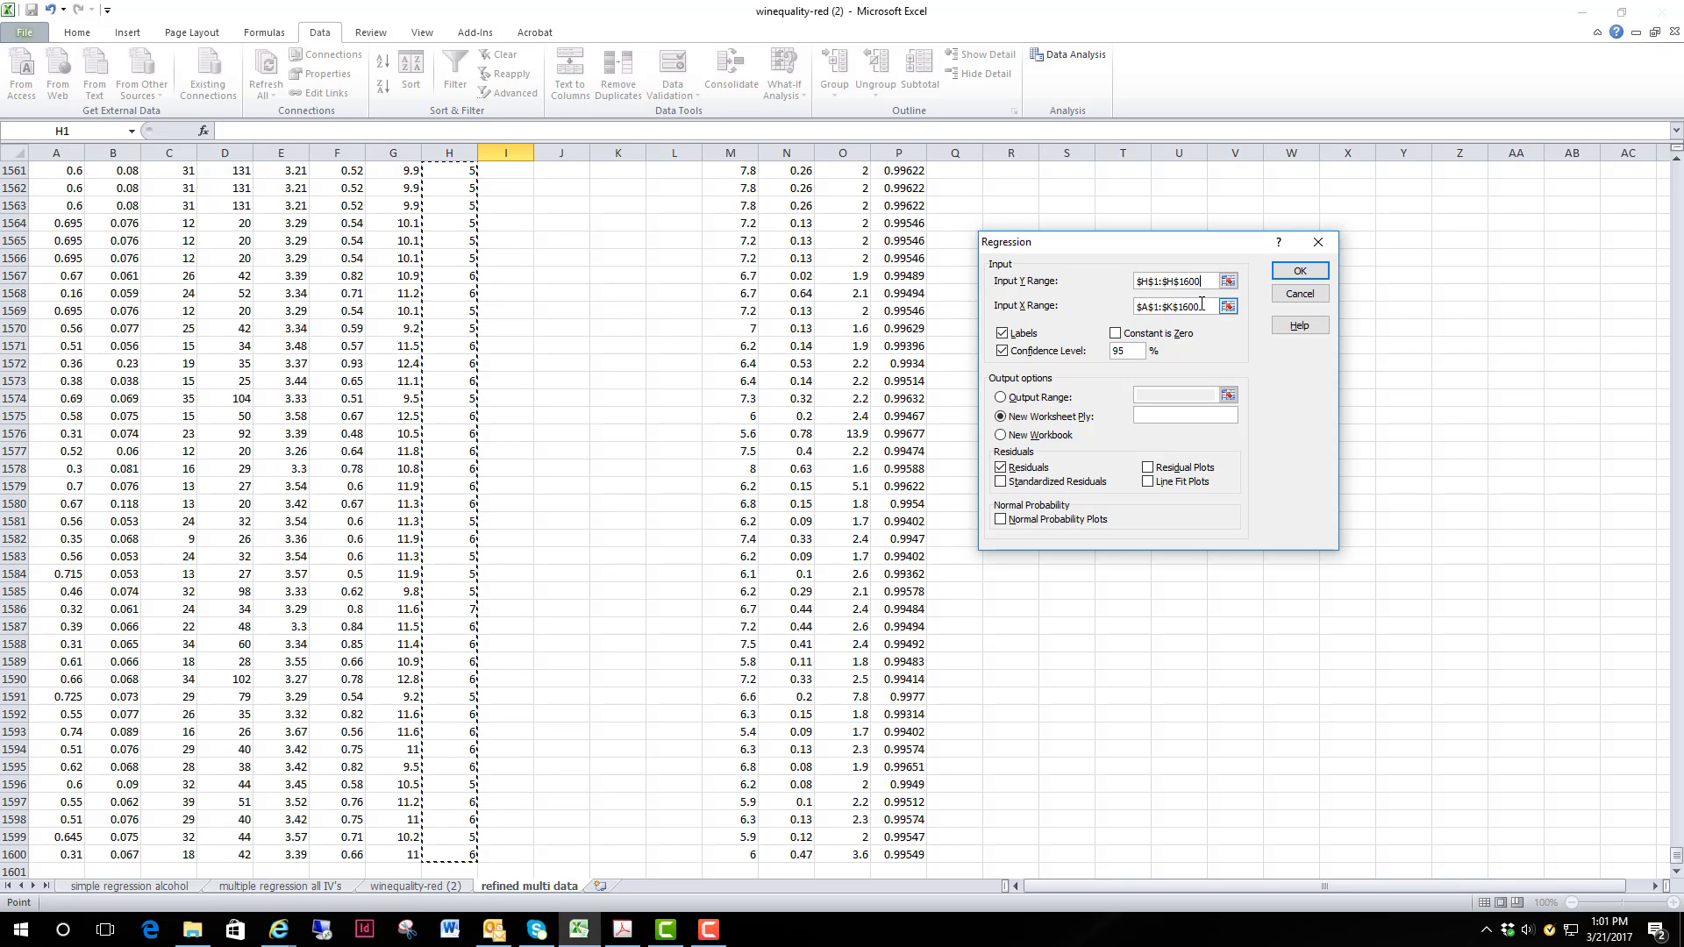
- Set the input X range to volatile acidity through alcohol, $A$1:$G$1600, and run the regression to a new worksheet
drag(1202, 304, 1114, 316)
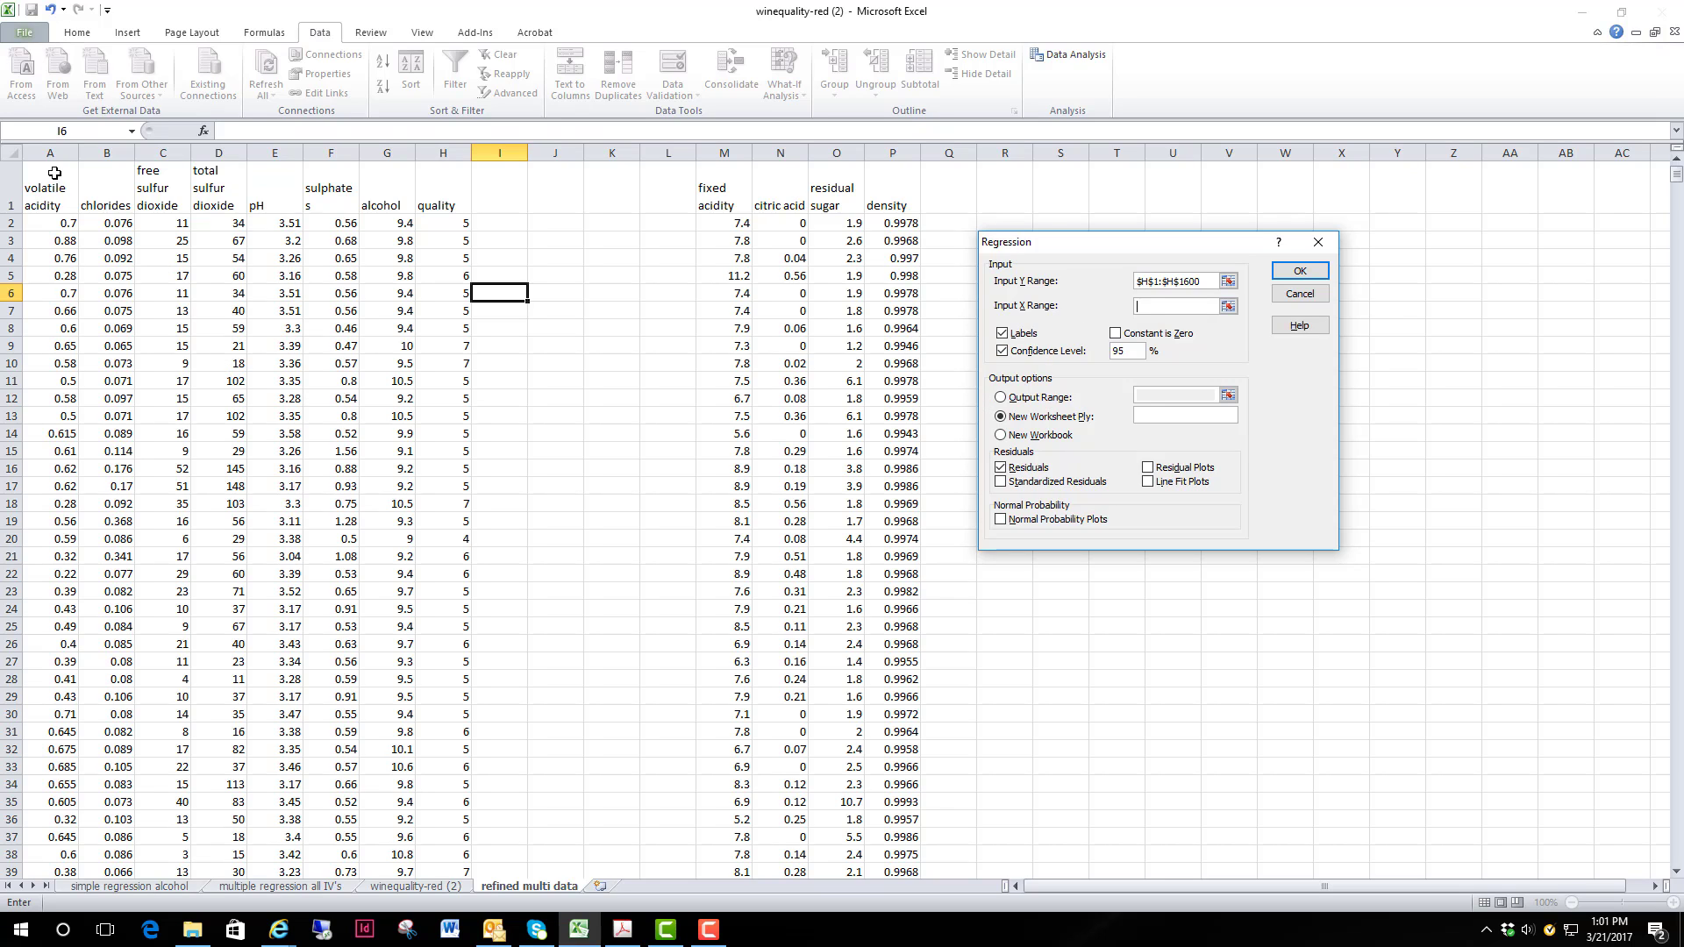
drag(53, 180, 408, 275)
key(ctrl+shift+Down)
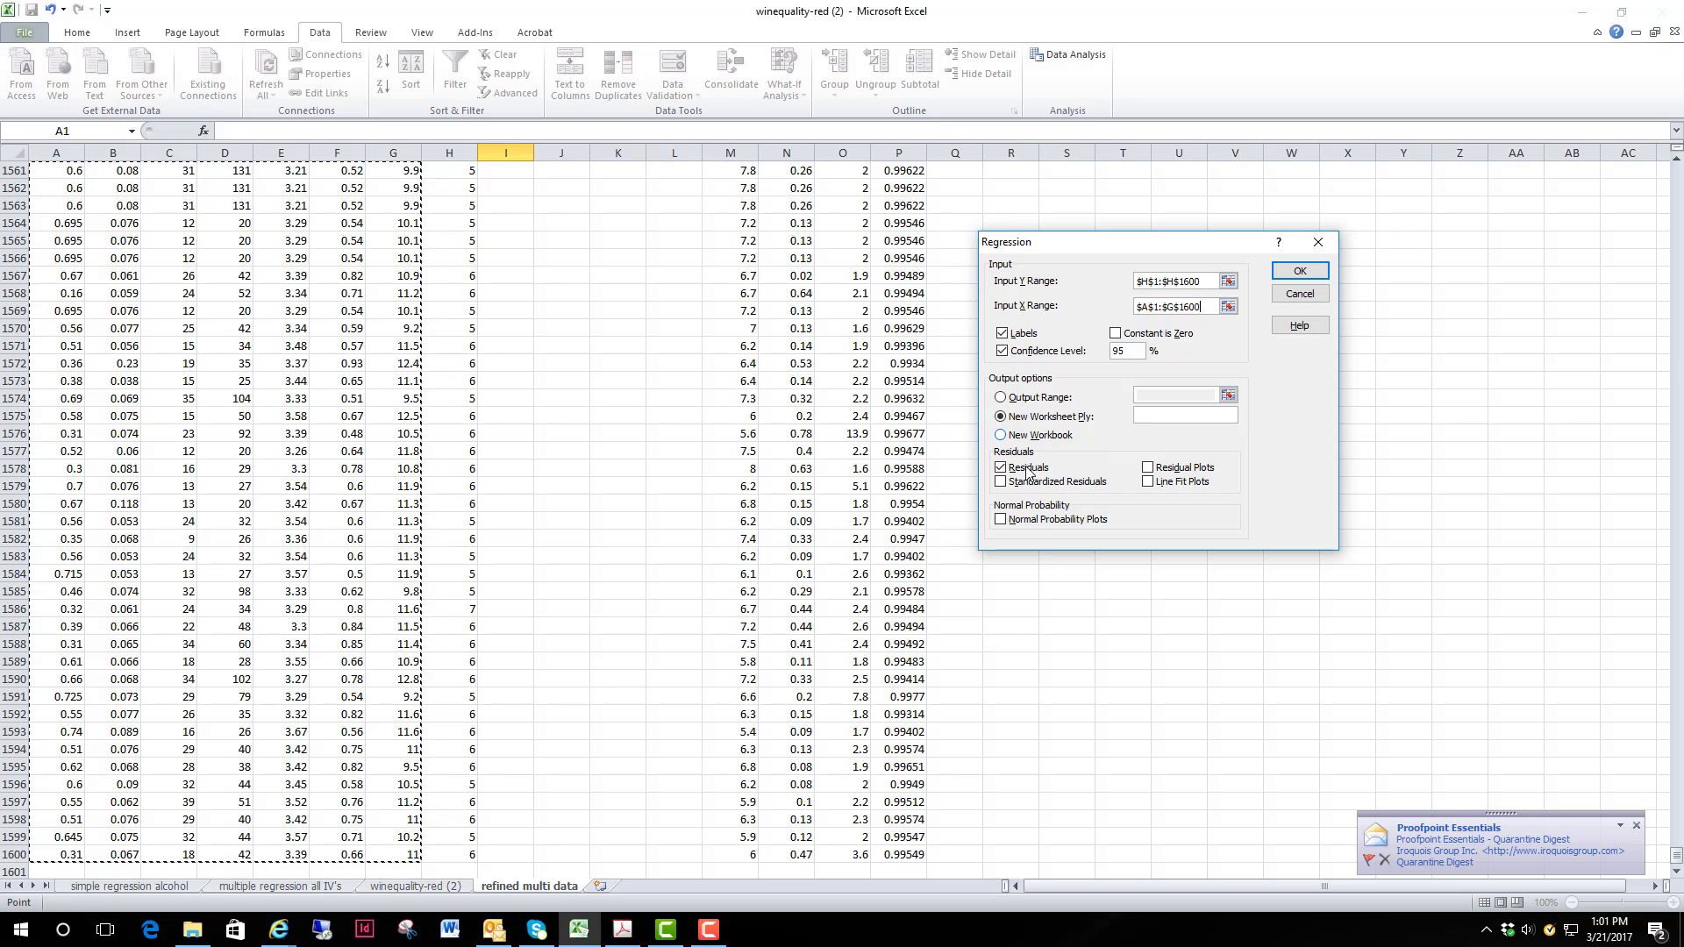
click(1300, 271)
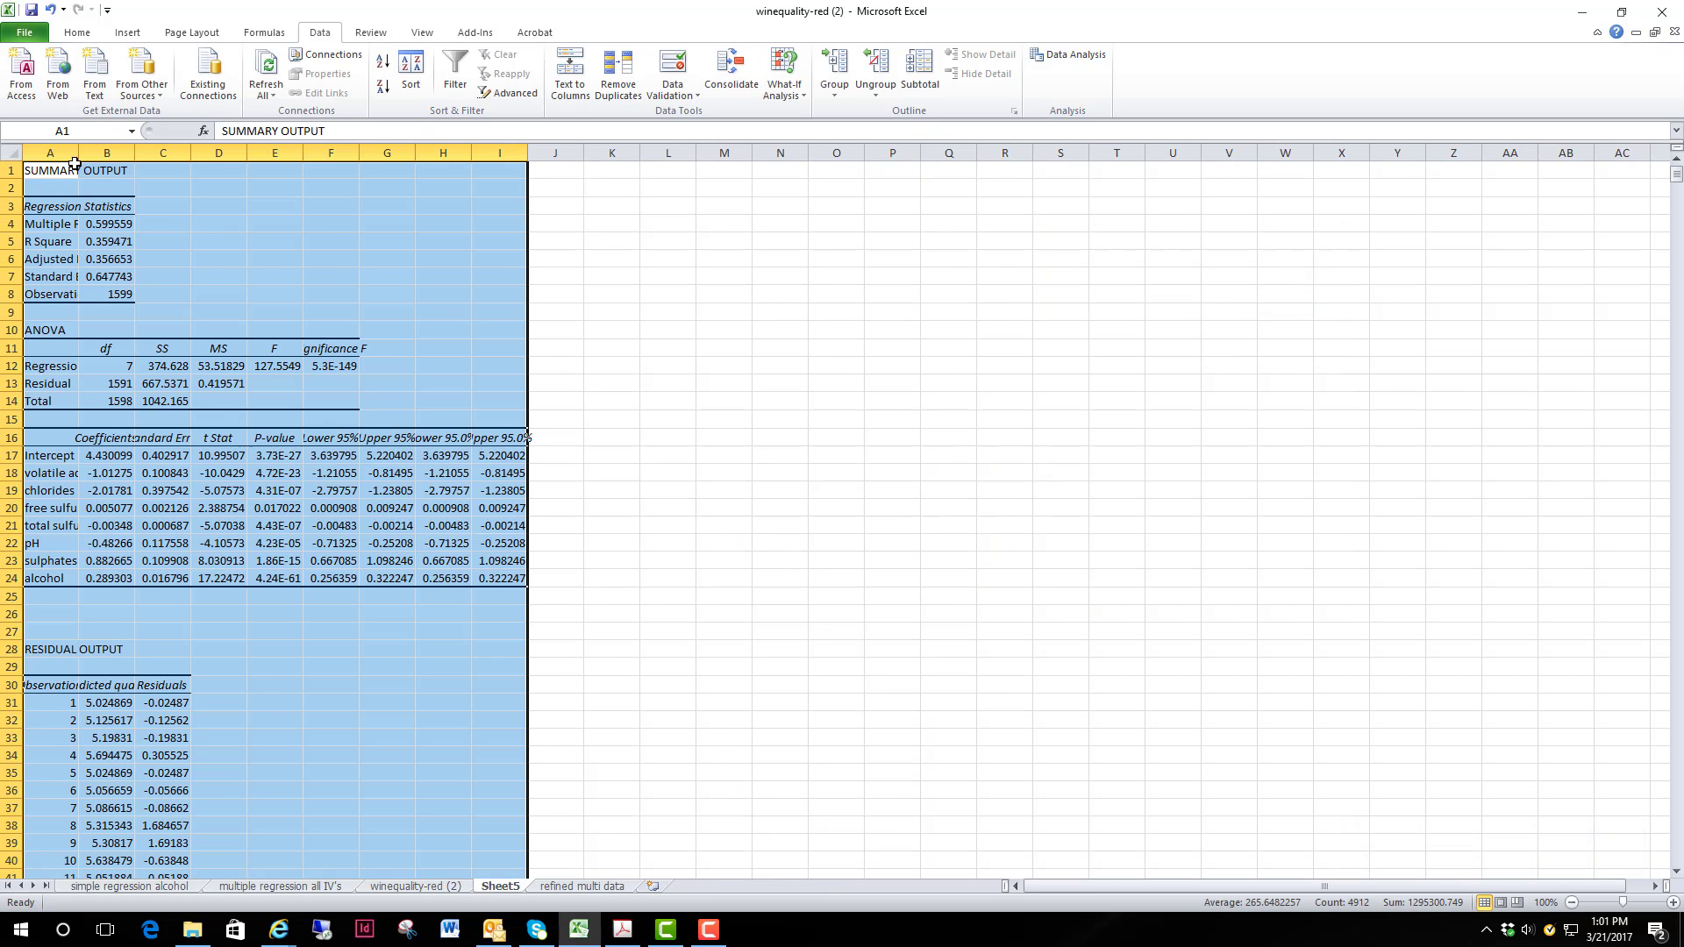
- Widen columns A to I of the regression output to fit their contents and select the R Square value
drag(50, 152, 528, 157)
double_click(528, 157)
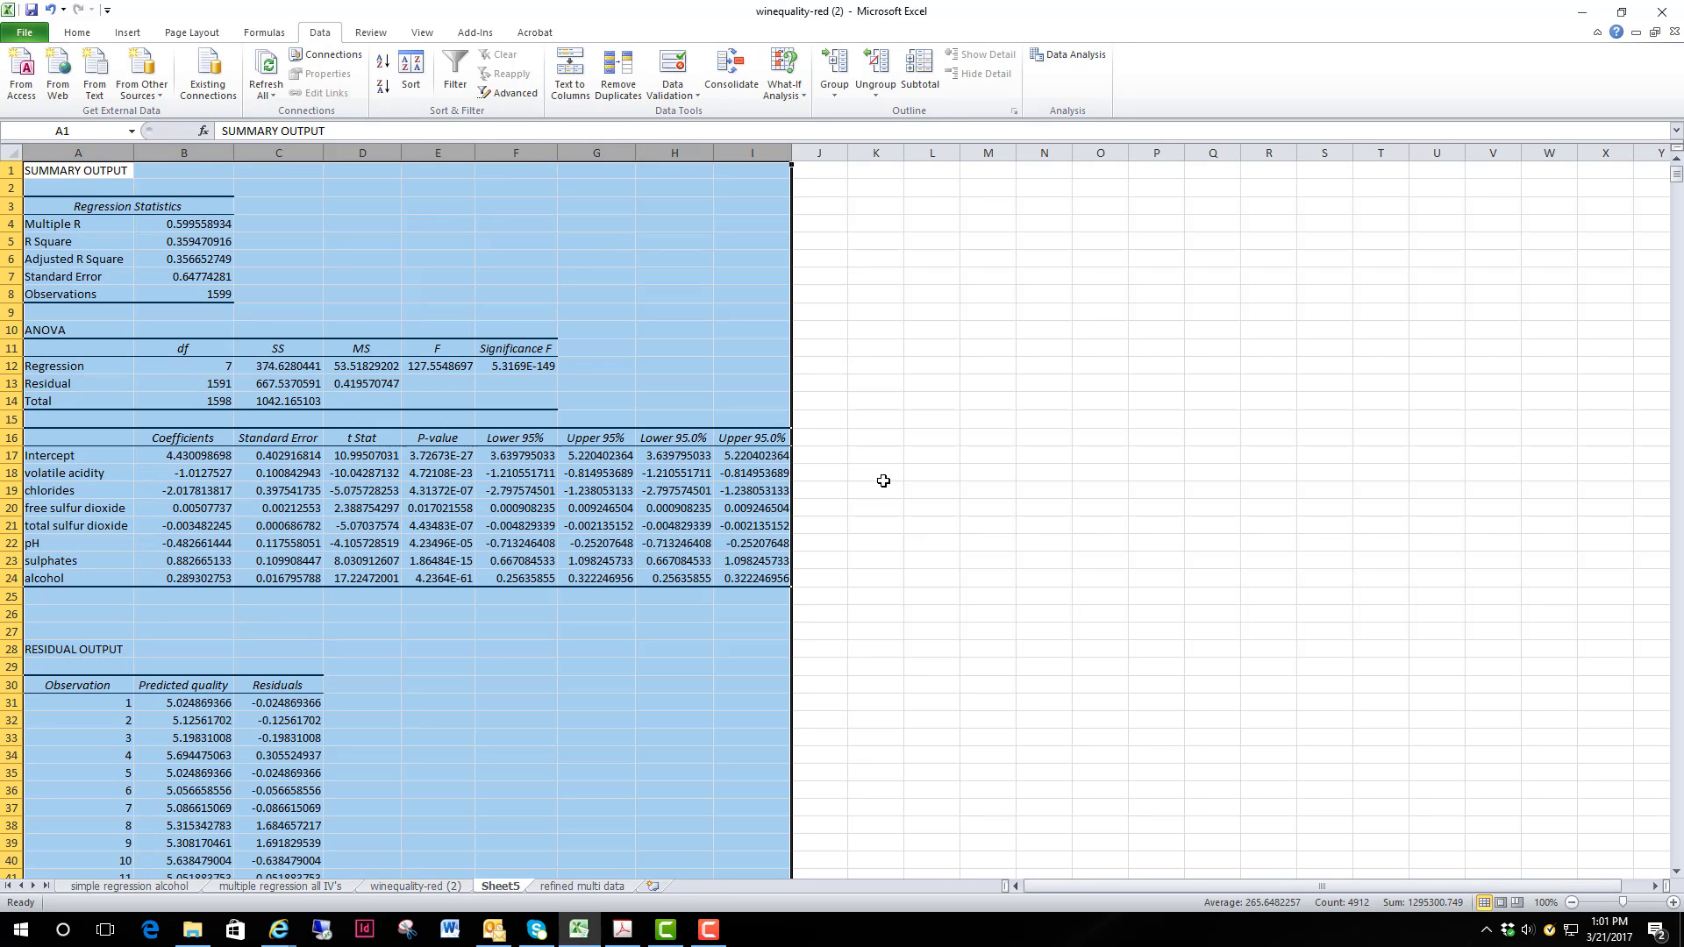
click(198, 243)
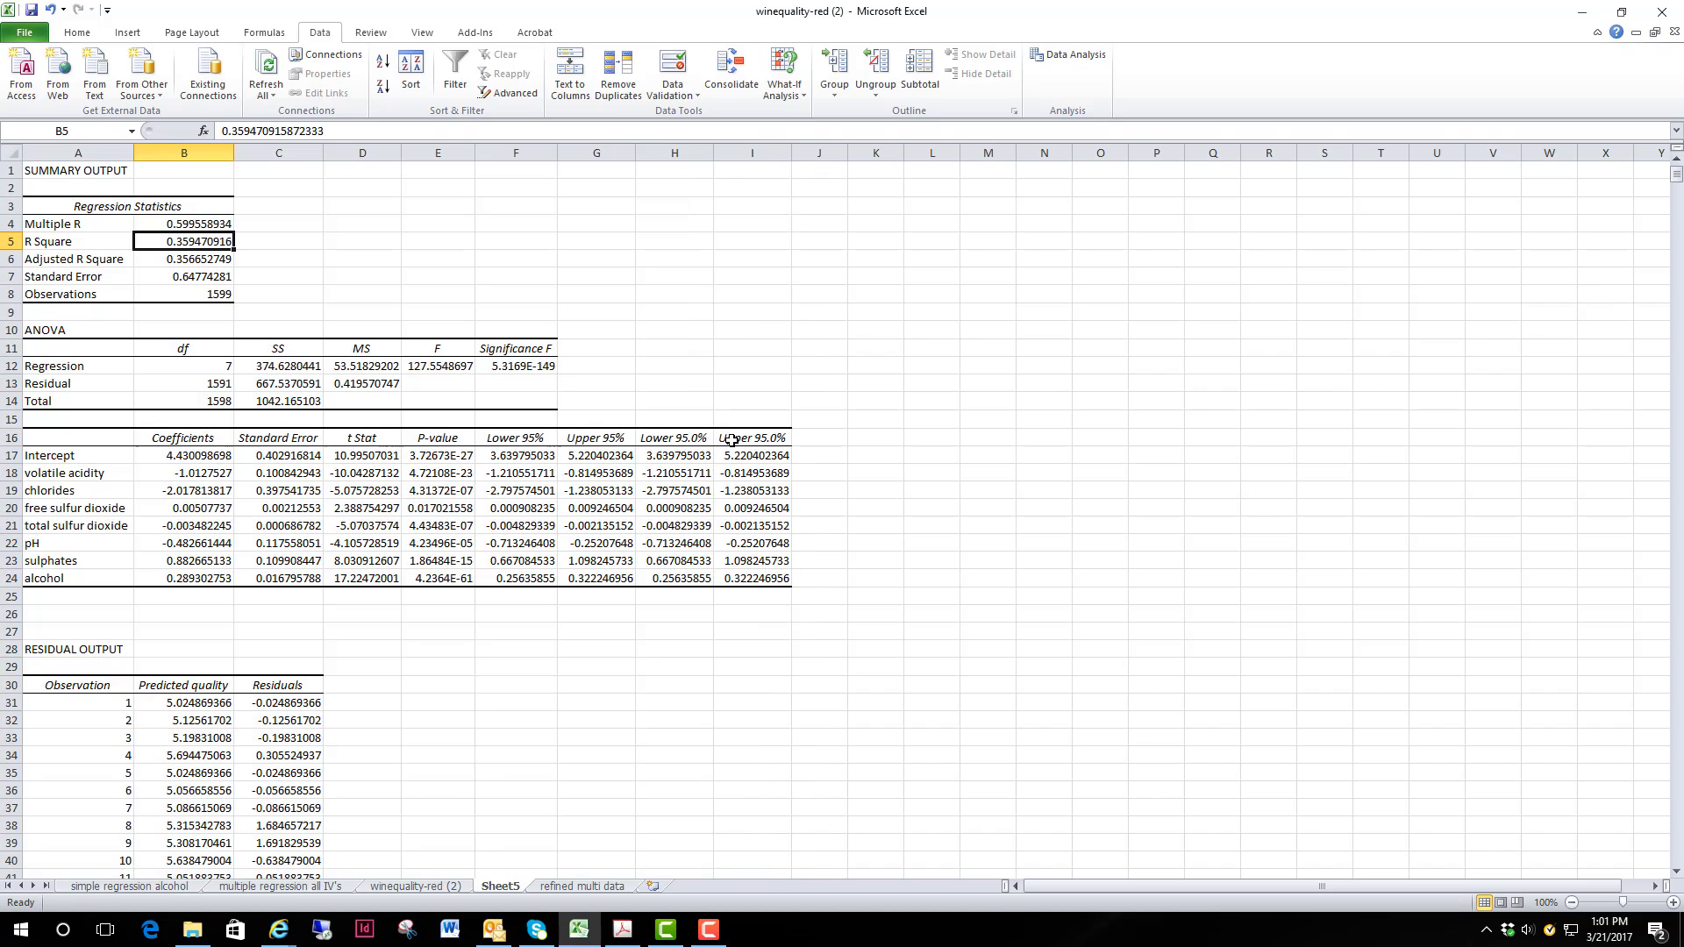